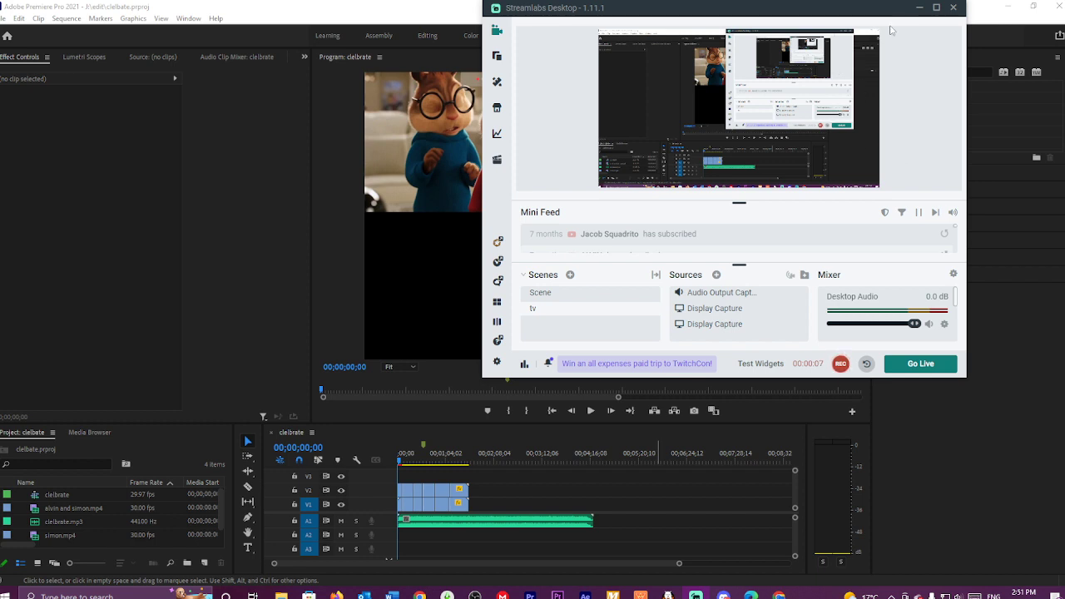
# Minimize Streamlabs Desktop to reveal the Premiere Pro workspace with the clelbate sequence.
pyautogui.click(919, 7)
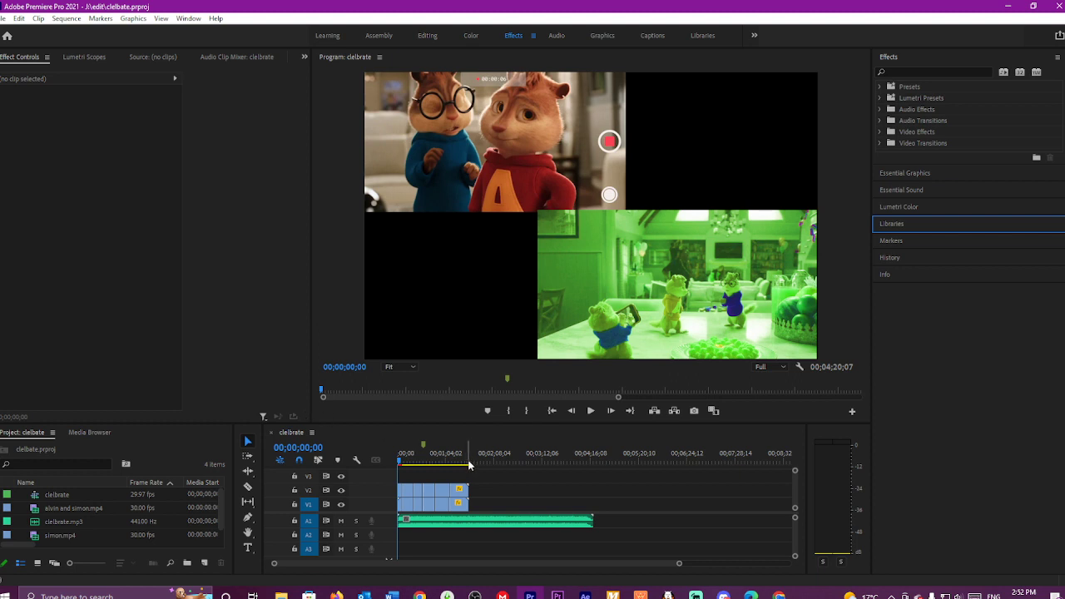
# Mark the sequence's Out point at 00;01;35;21 on the timeline.
pyautogui.click(400, 466)
pyautogui.press('d')
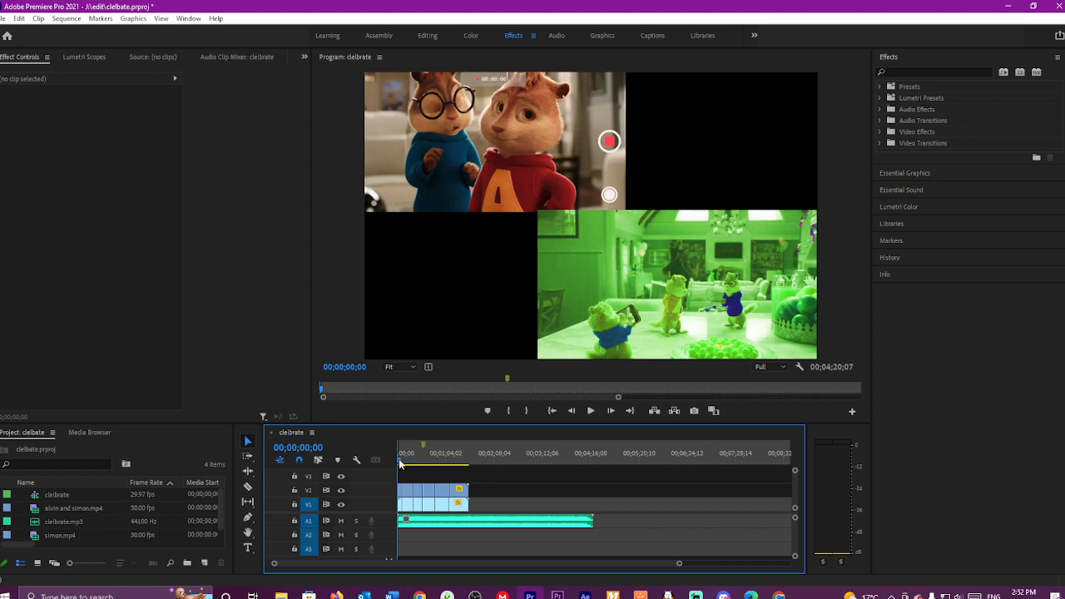
pyautogui.moveTo(400, 466); pyautogui.dragTo(471, 456)
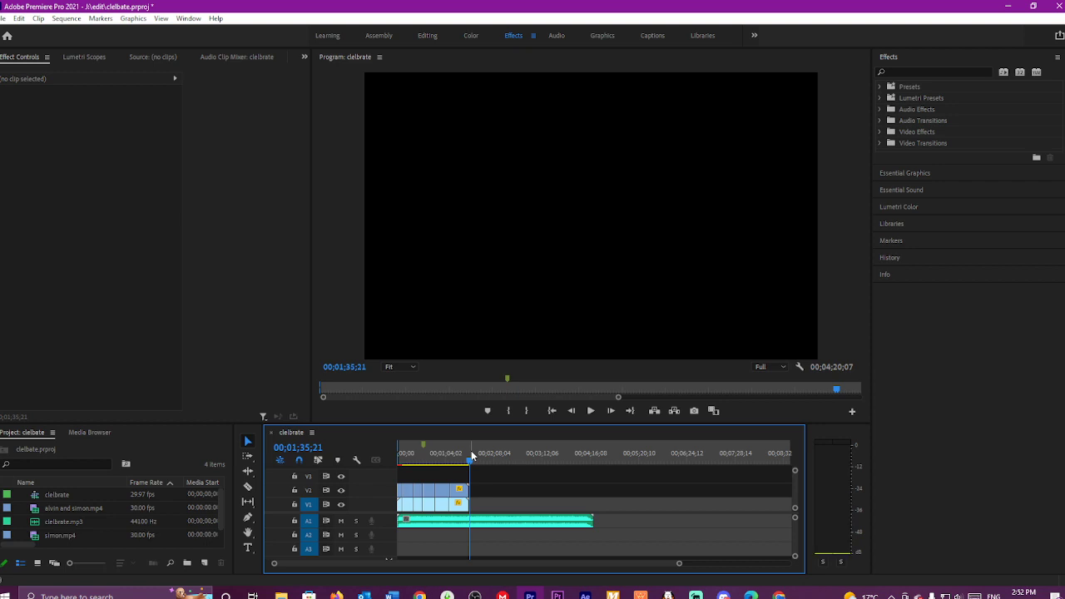
pyautogui.press('o')
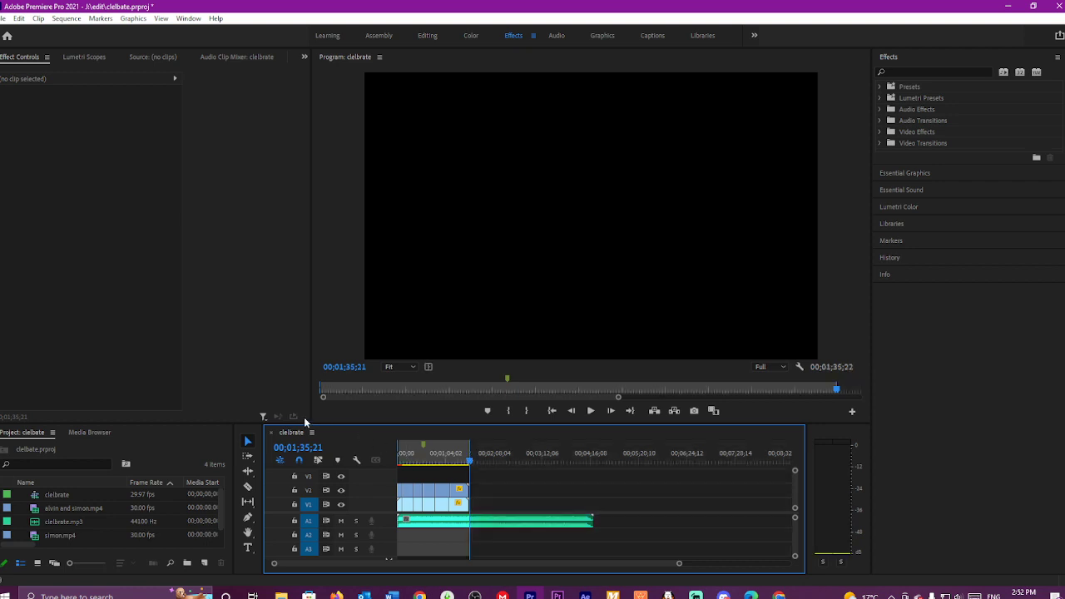
# Open File > Export > Media to bring up Export Settings for the clelbate sequence.
pyautogui.click(4, 19)
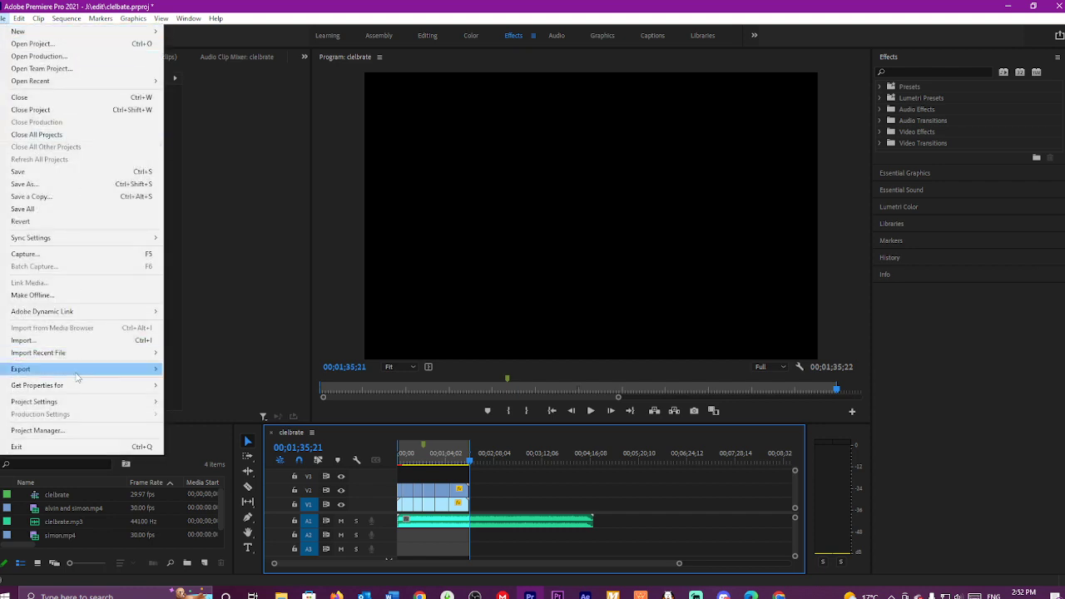
pyautogui.moveTo(75, 375)
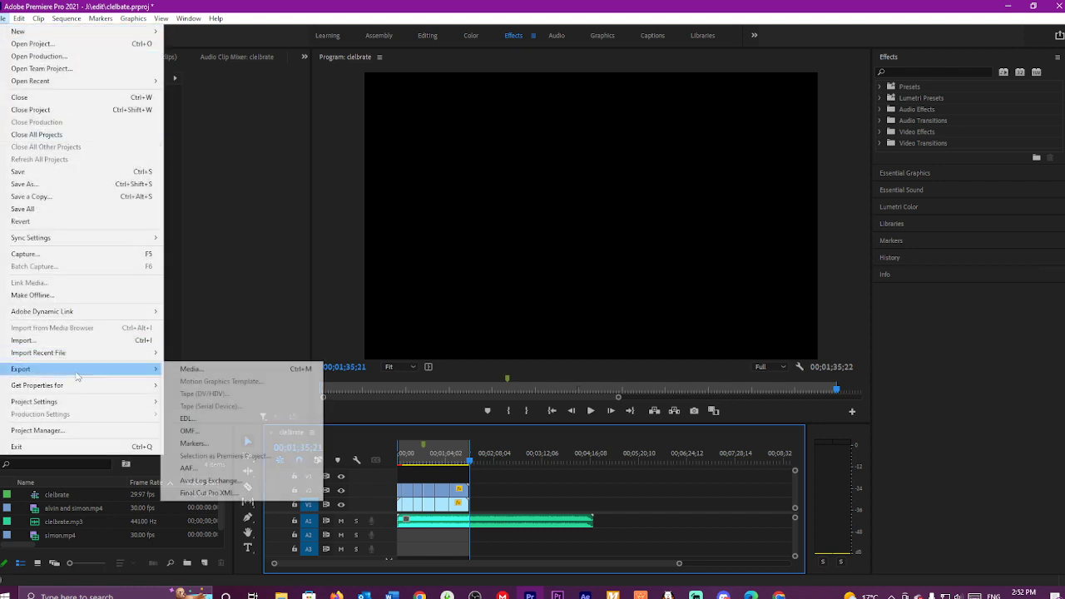
pyautogui.click(187, 371)
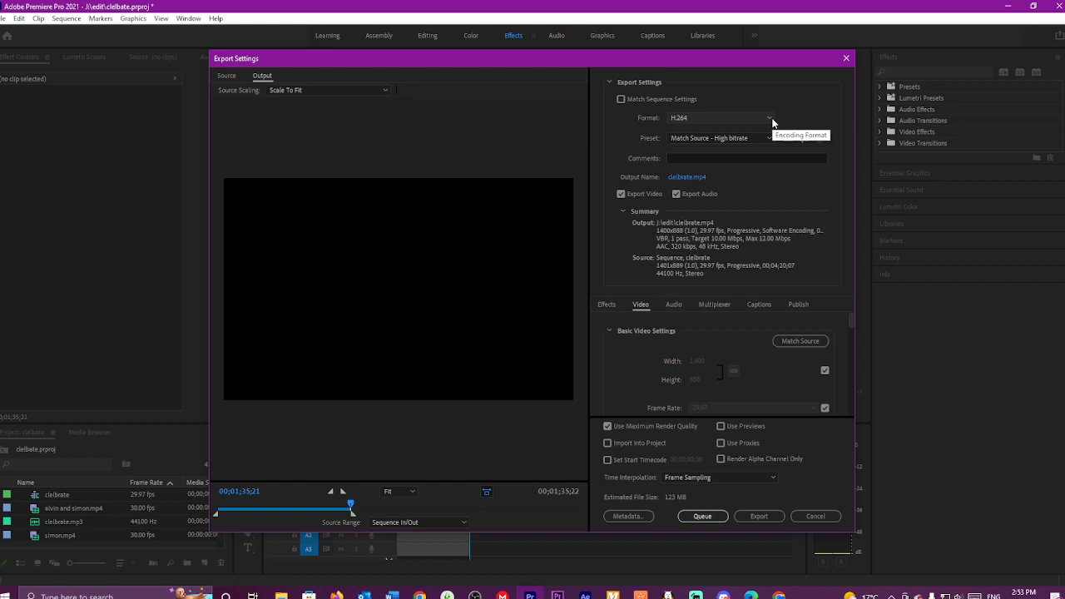
# Keep H.264 as the format and apply the saved 4kyoutube preset (3840x2160, 59.94 fps).
pyautogui.click(770, 120)
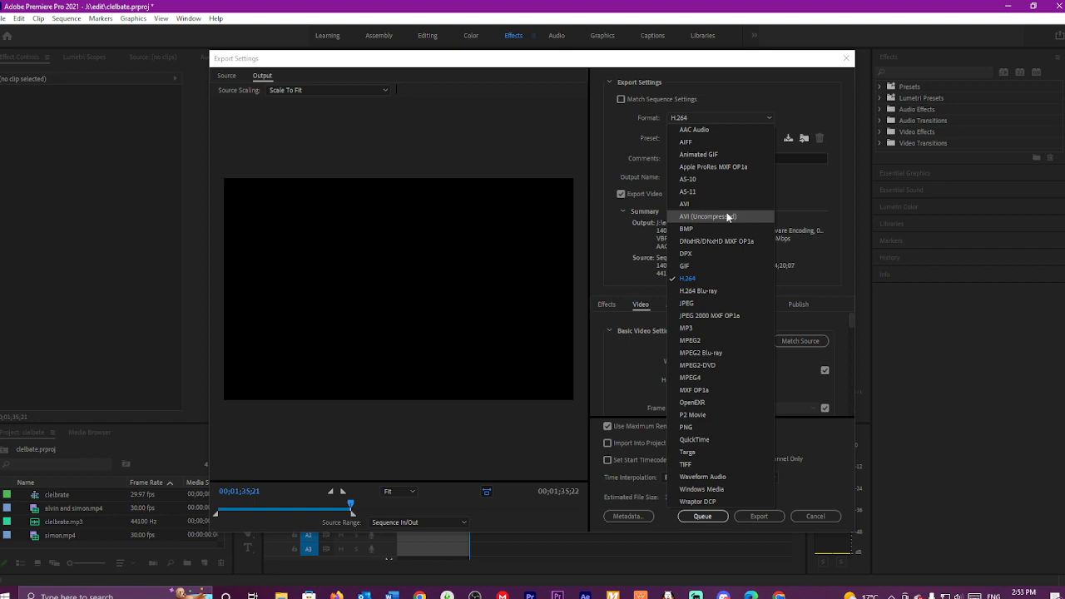
pyautogui.click(708, 281)
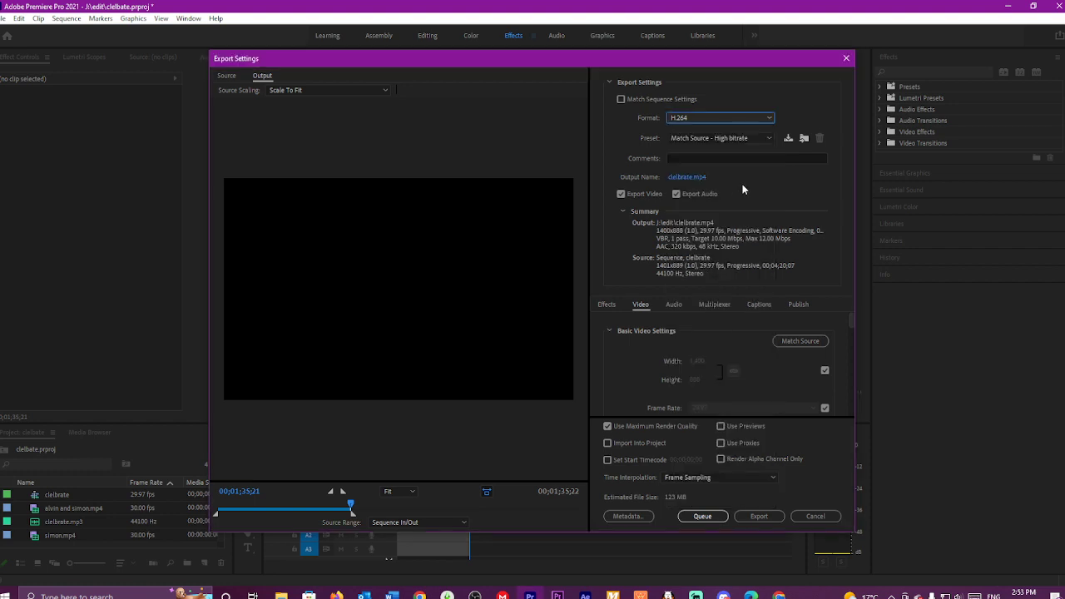
pyautogui.click(770, 139)
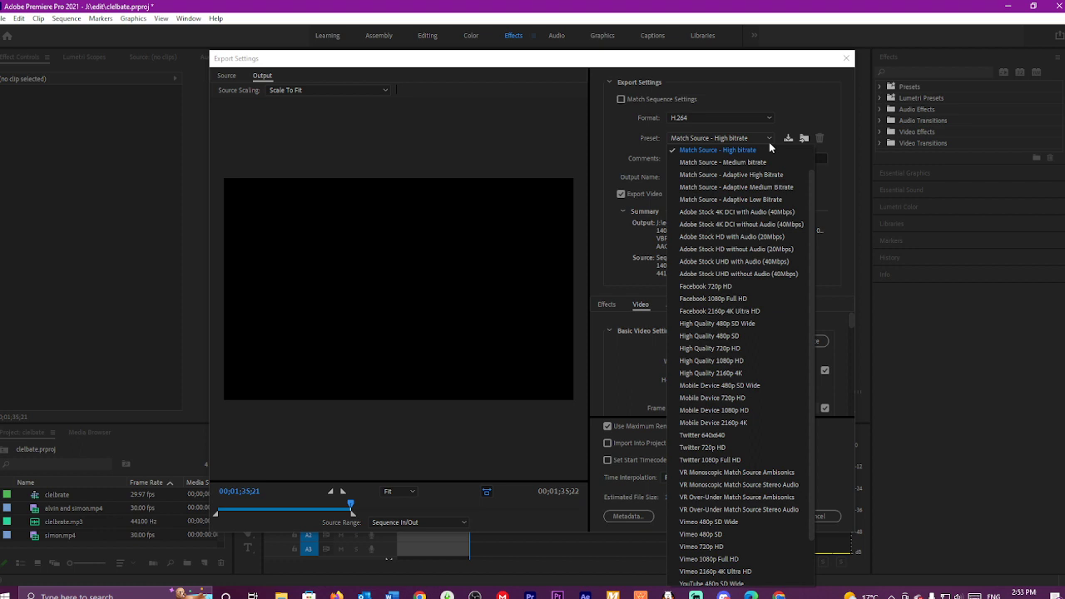
pyautogui.scroll(1, 805, 186)
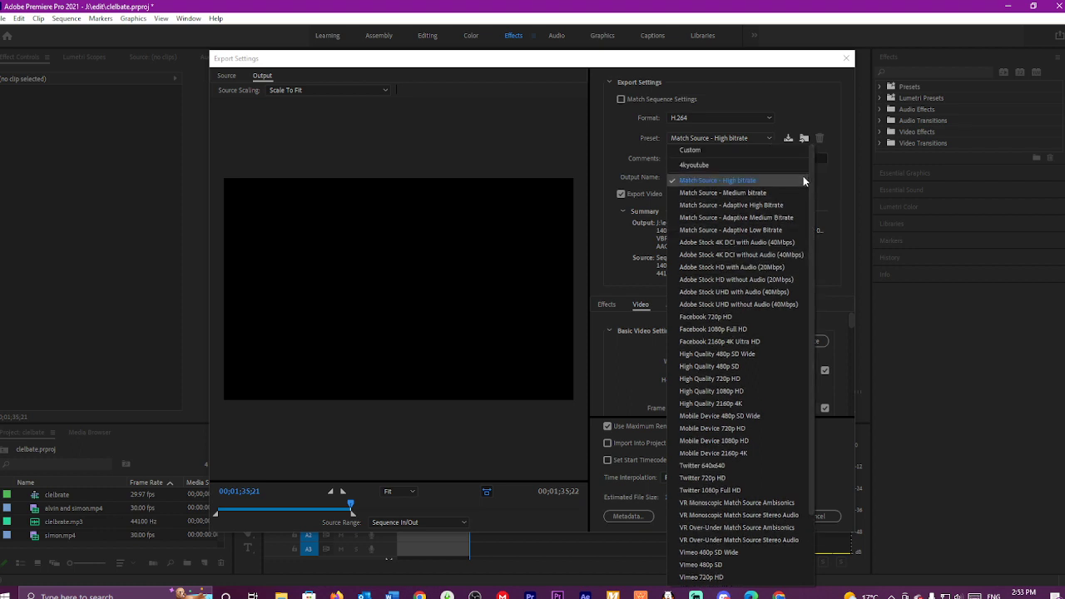
pyautogui.click(765, 160)
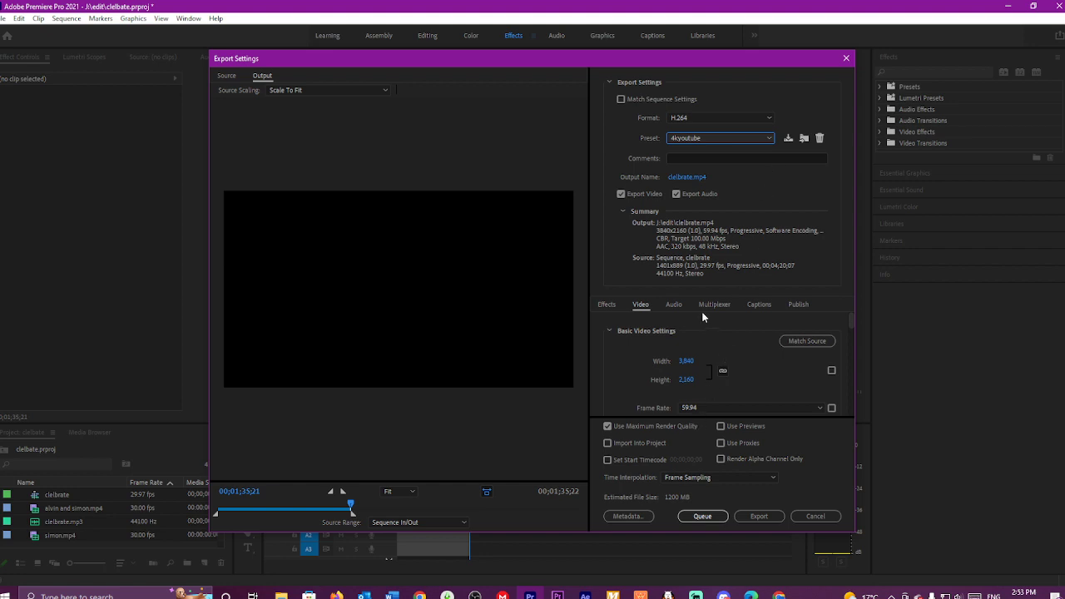
# Move the Export Settings window up and left, and scroll the Video settings.
pyautogui.moveTo(636, 63); pyautogui.dragTo(560, 14)
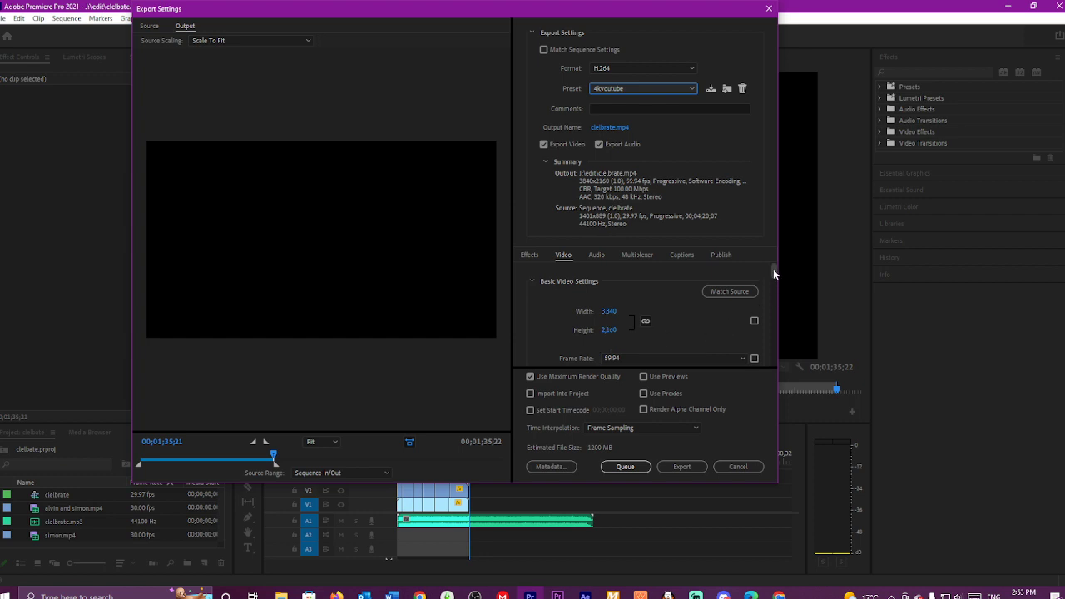
pyautogui.moveTo(773, 269); pyautogui.dragTo(770, 285)
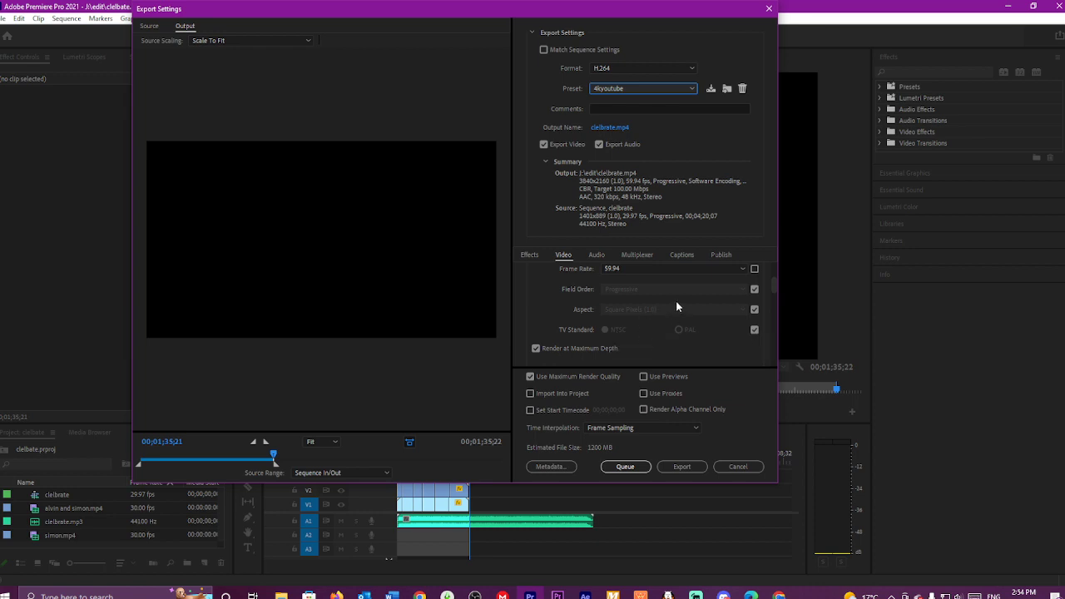
pyautogui.scroll(-1, 675, 305)
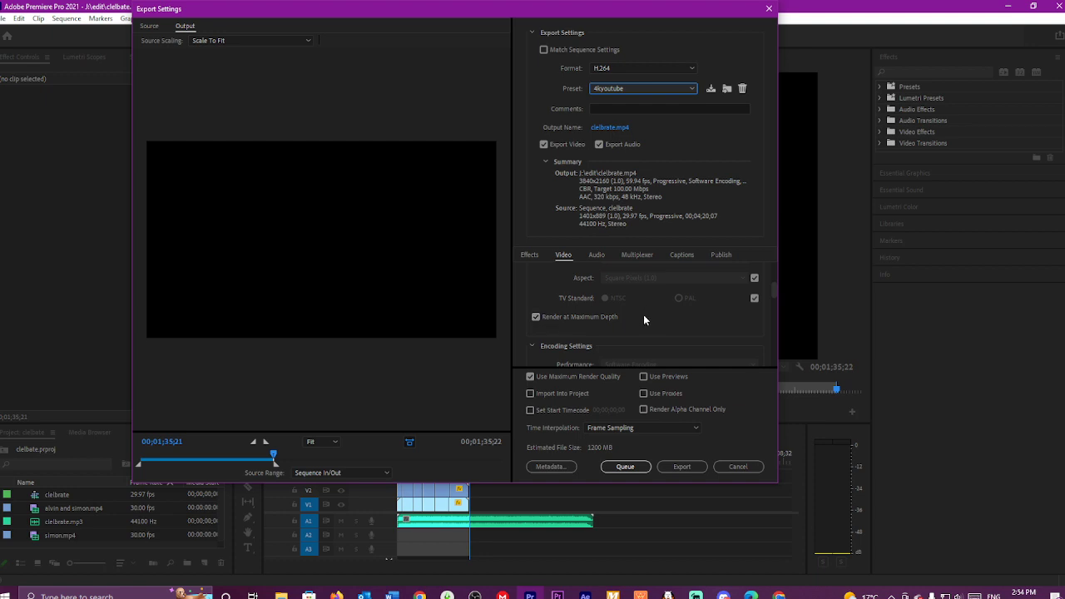
pyautogui.scroll(-2, 644, 316)
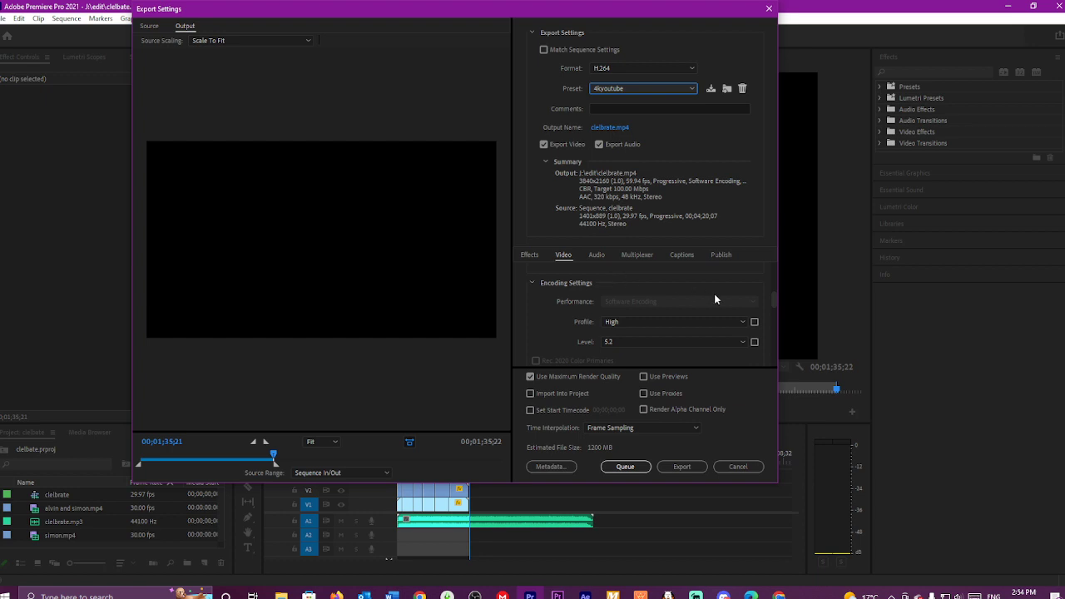
pyautogui.moveTo(755, 309)
pyautogui.scroll(-1, 720, 314)
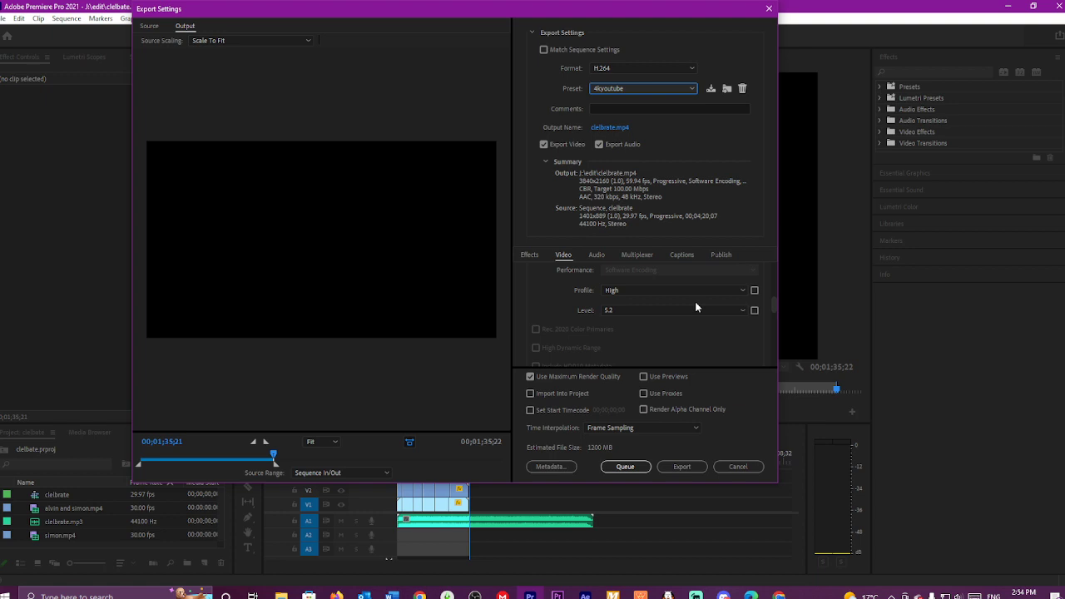
# Keep the H.264 profile at High and set the encoding level back to 5.2.
pyautogui.moveTo(682, 297)
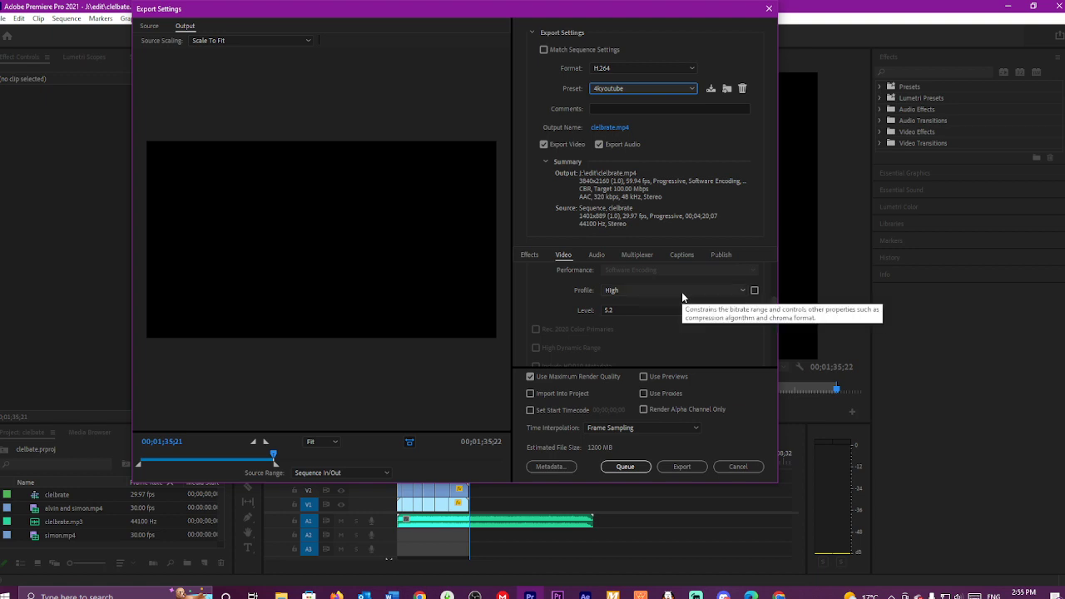
pyautogui.click(744, 291)
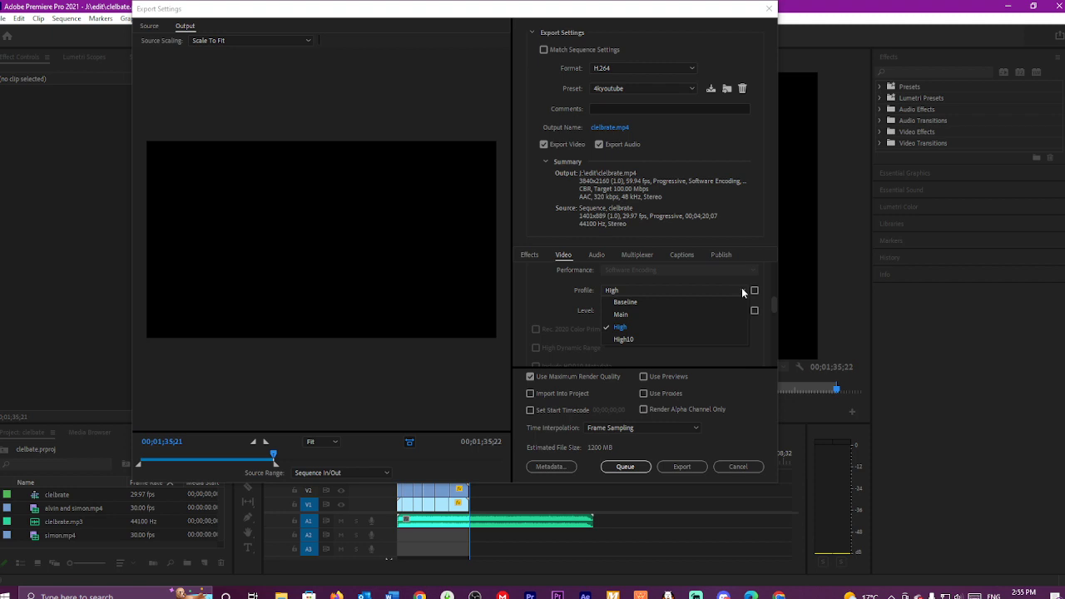
pyautogui.click(699, 327)
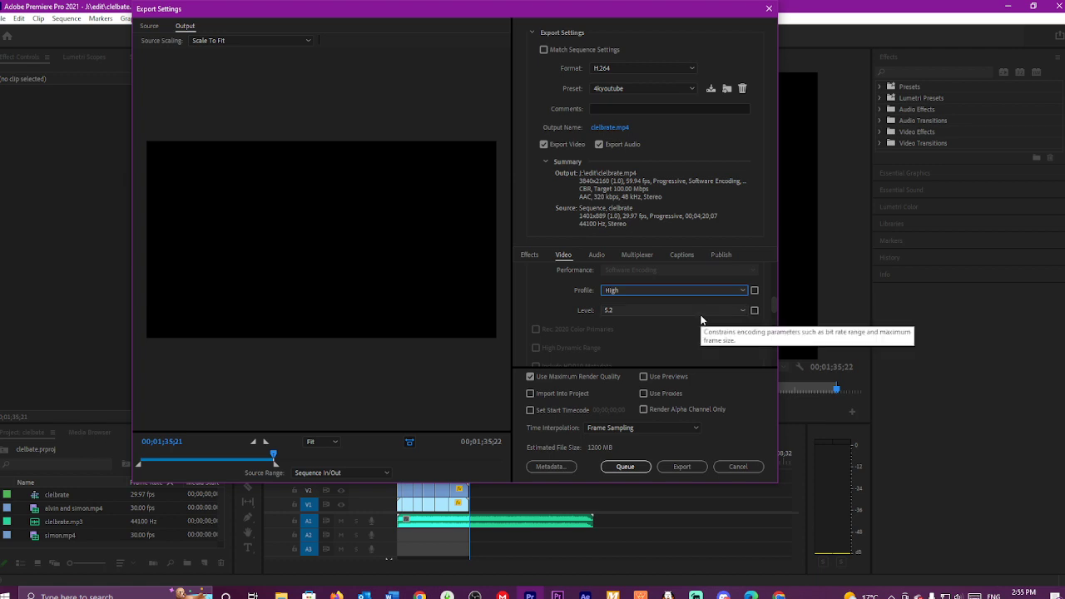
pyautogui.scroll(-1, 701, 319)
pyautogui.scroll(5, 707, 323)
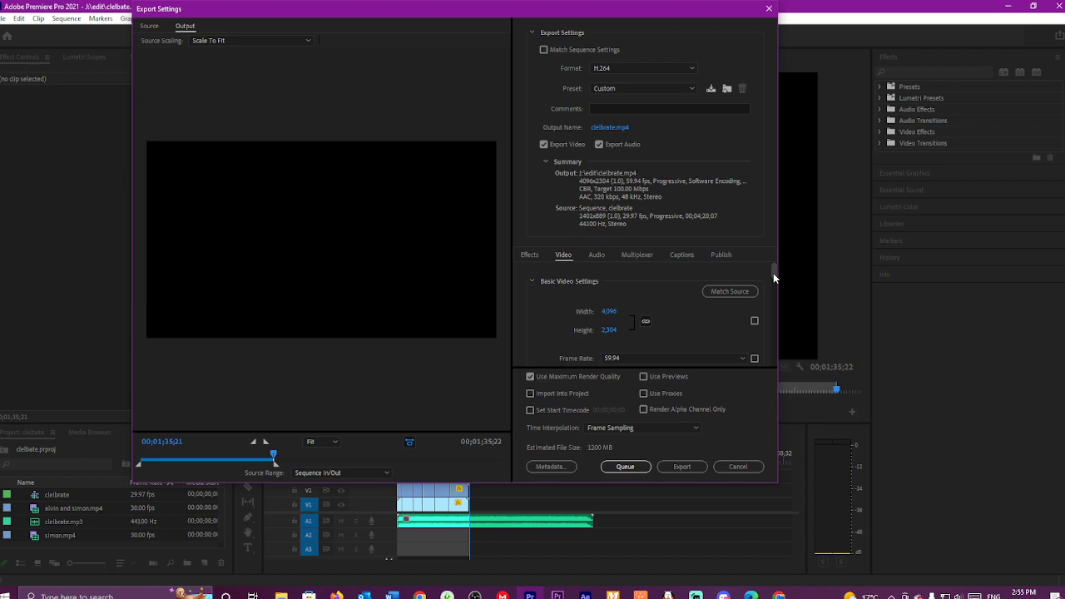
pyautogui.moveTo(774, 271); pyautogui.dragTo(769, 308)
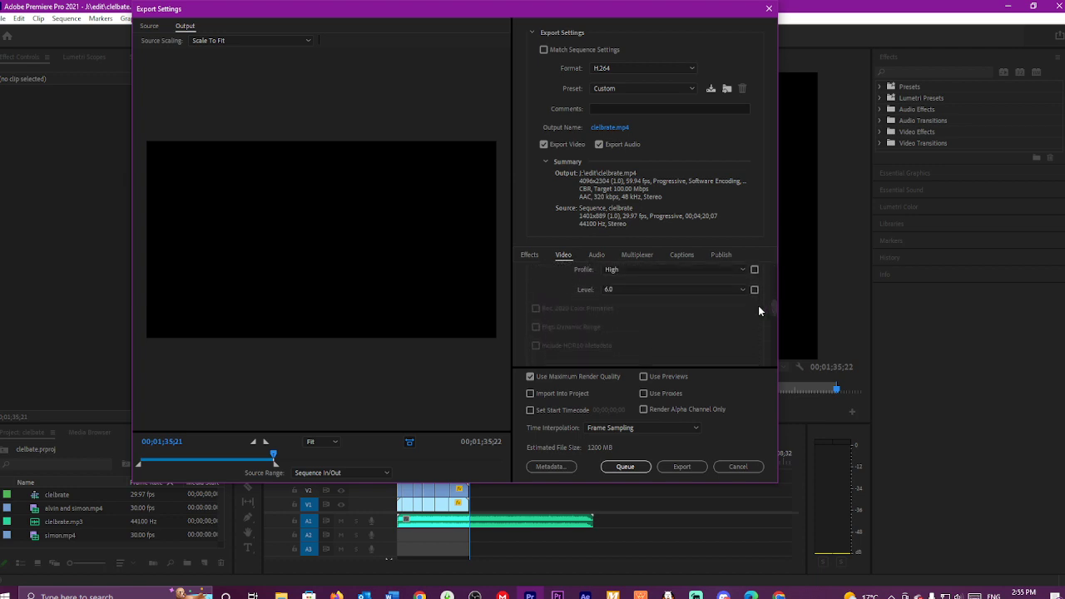
pyautogui.click(743, 288)
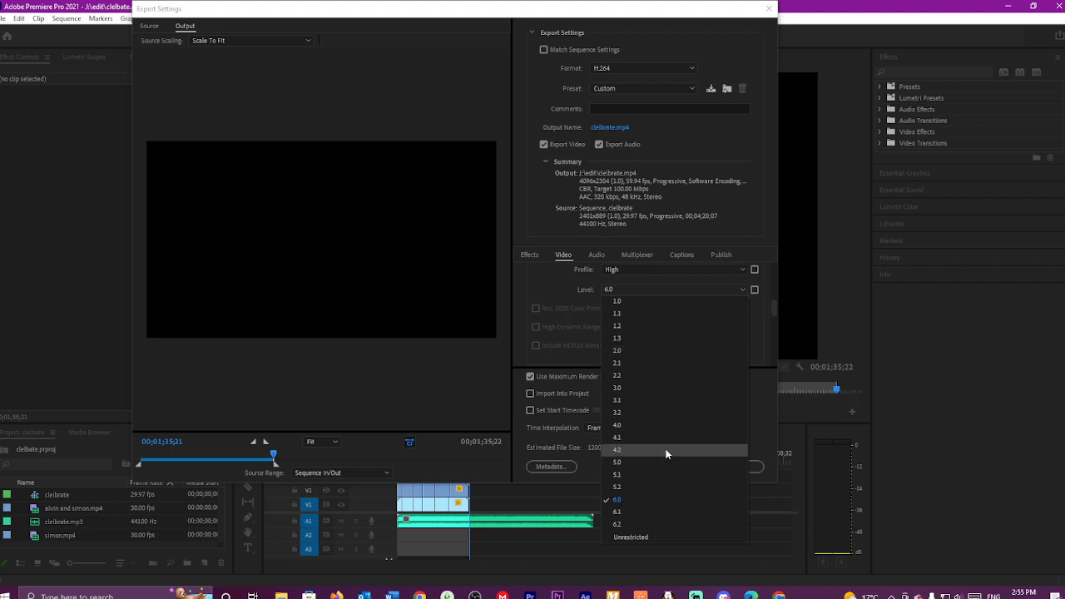
pyautogui.click(653, 489)
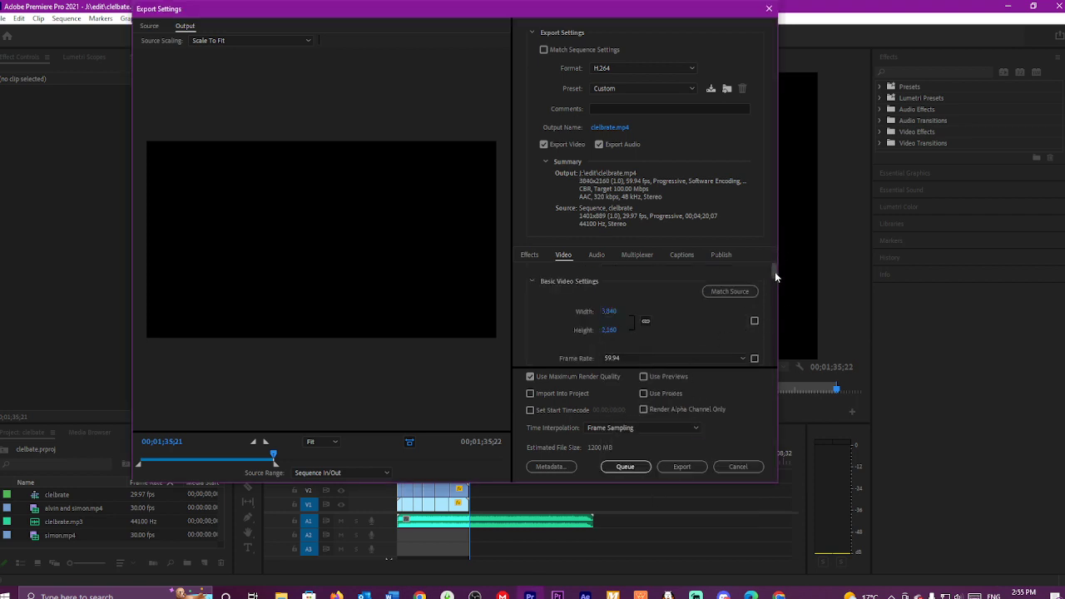
pyautogui.moveTo(775, 272); pyautogui.dragTo(765, 323)
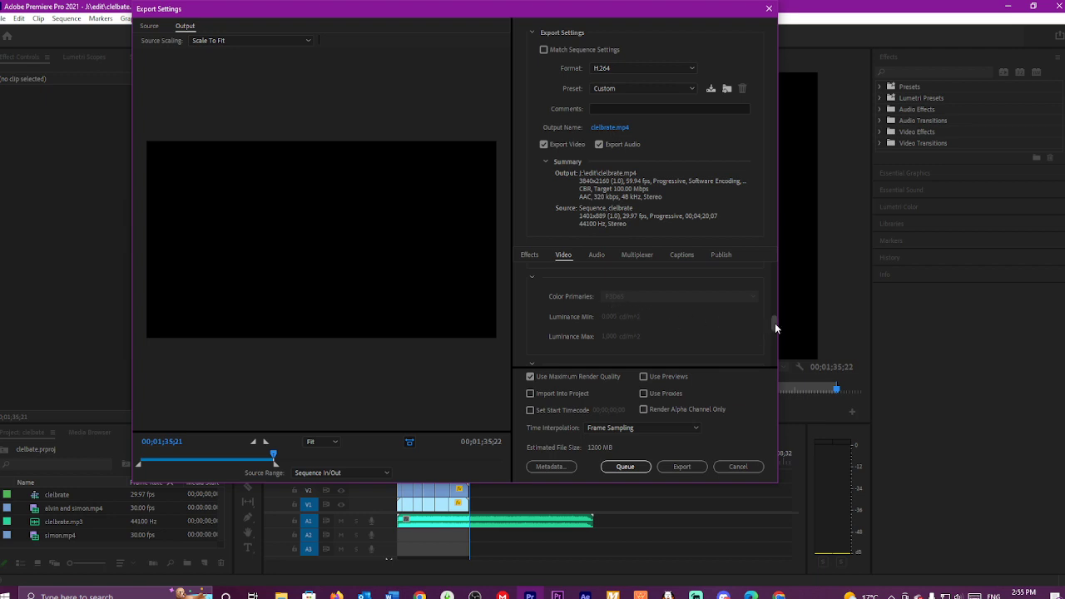
pyautogui.moveTo(775, 323); pyautogui.dragTo(775, 351)
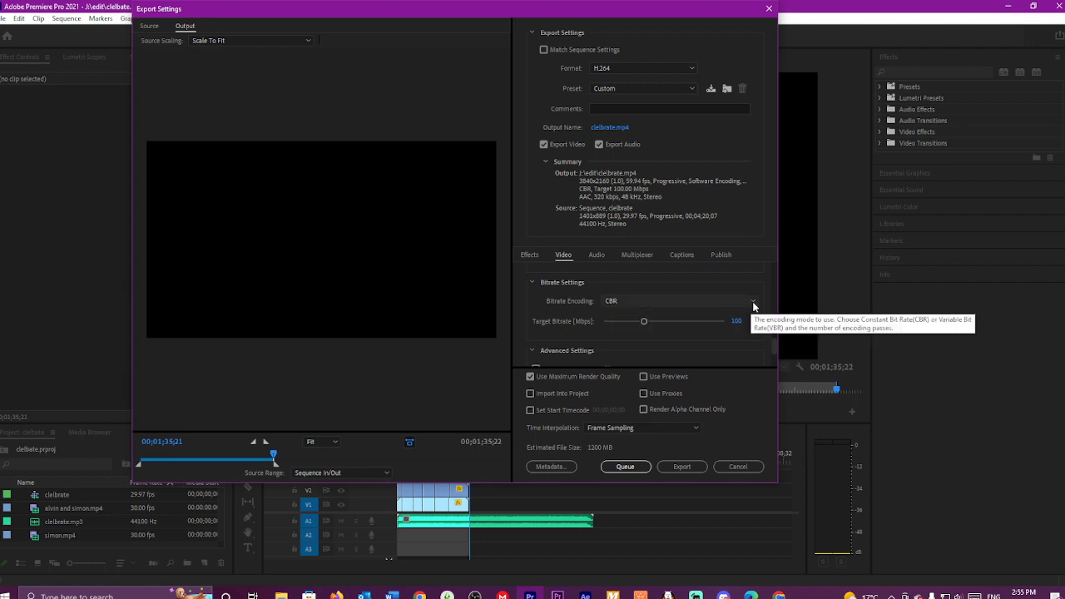
pyautogui.click(753, 303)
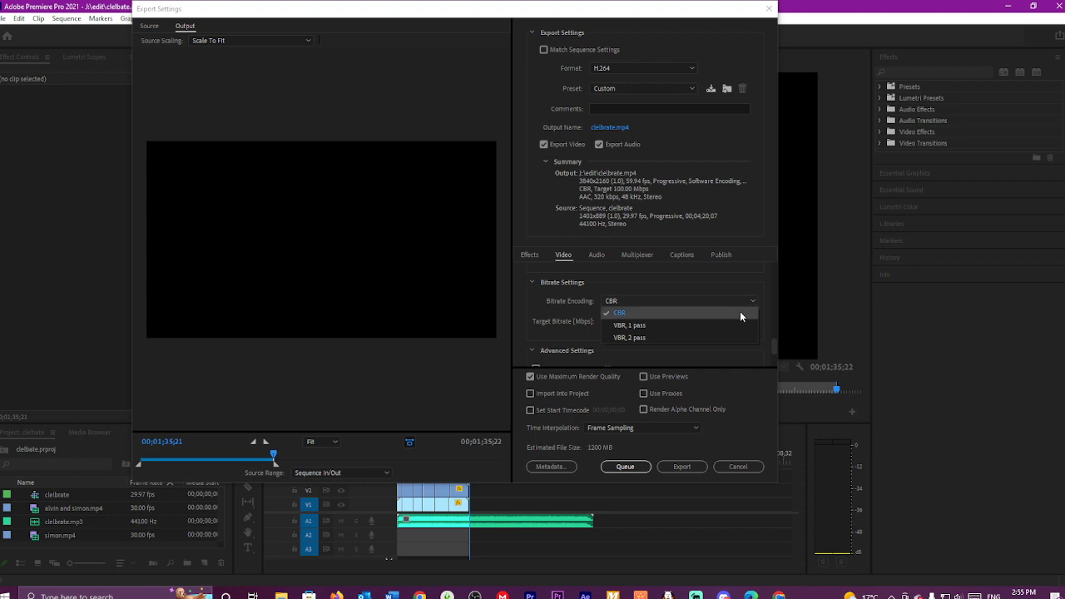
pyautogui.click(740, 312)
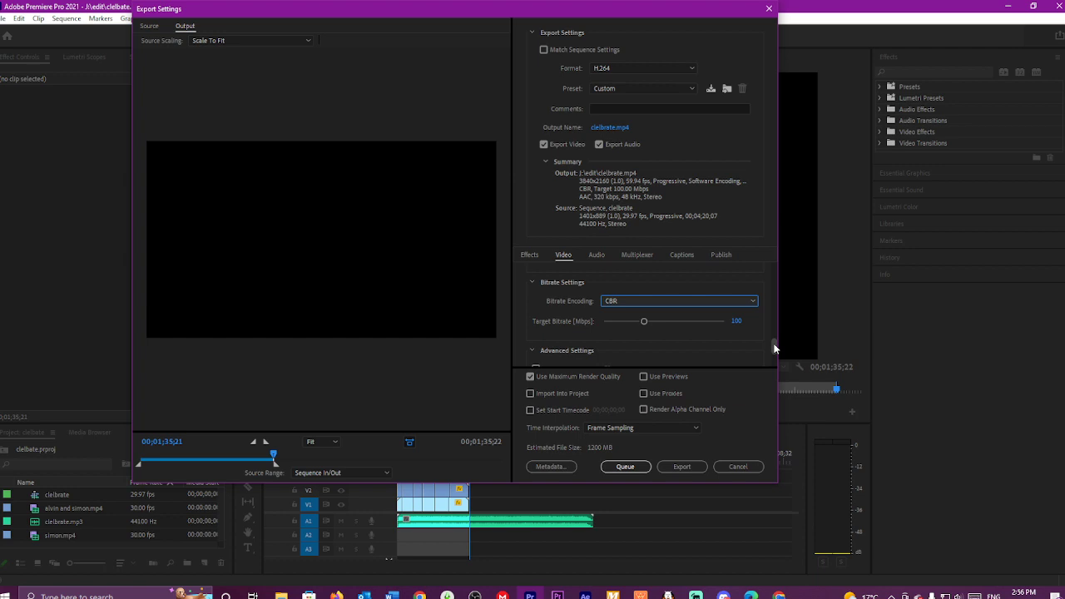
pyautogui.scroll(-4, 774, 347)
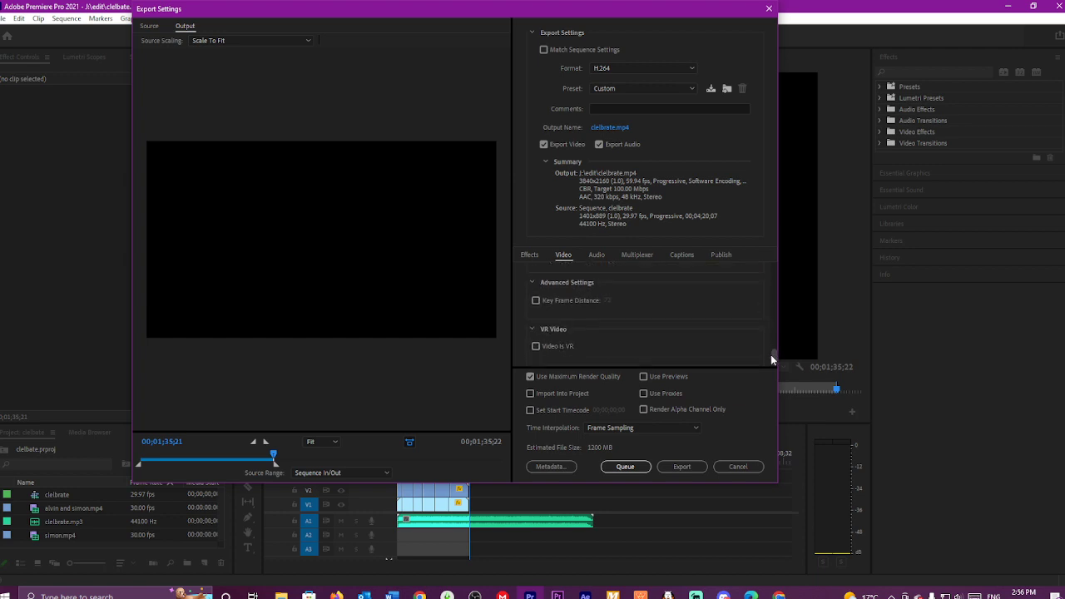
# Look through the Video and Effects settings, then bring up the AAC audio settings.
pyautogui.moveTo(771, 355); pyautogui.dragTo(771, 362)
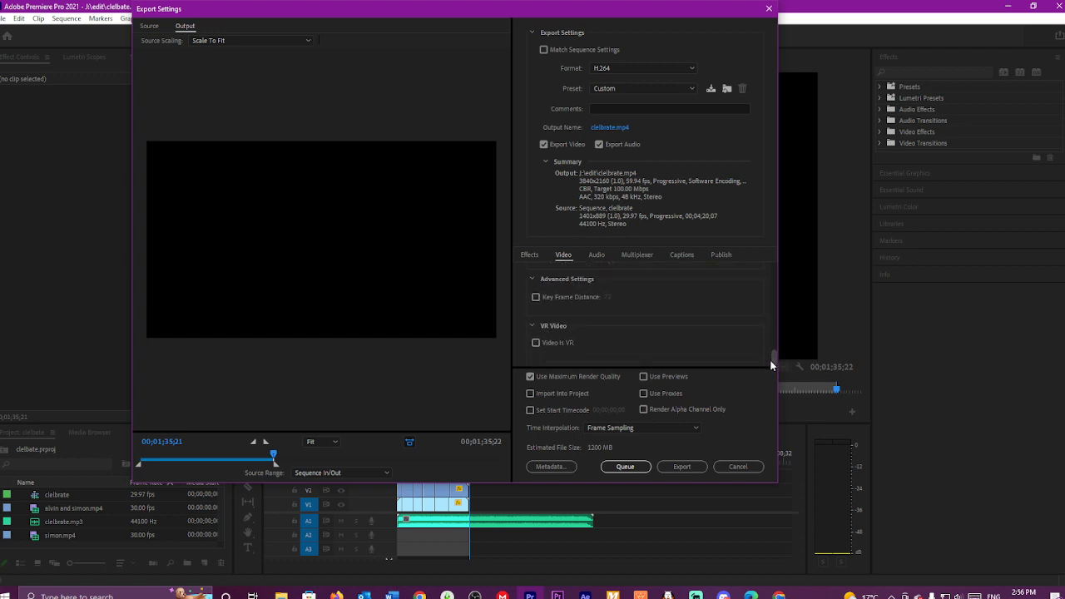
pyautogui.scroll(6, 770, 352)
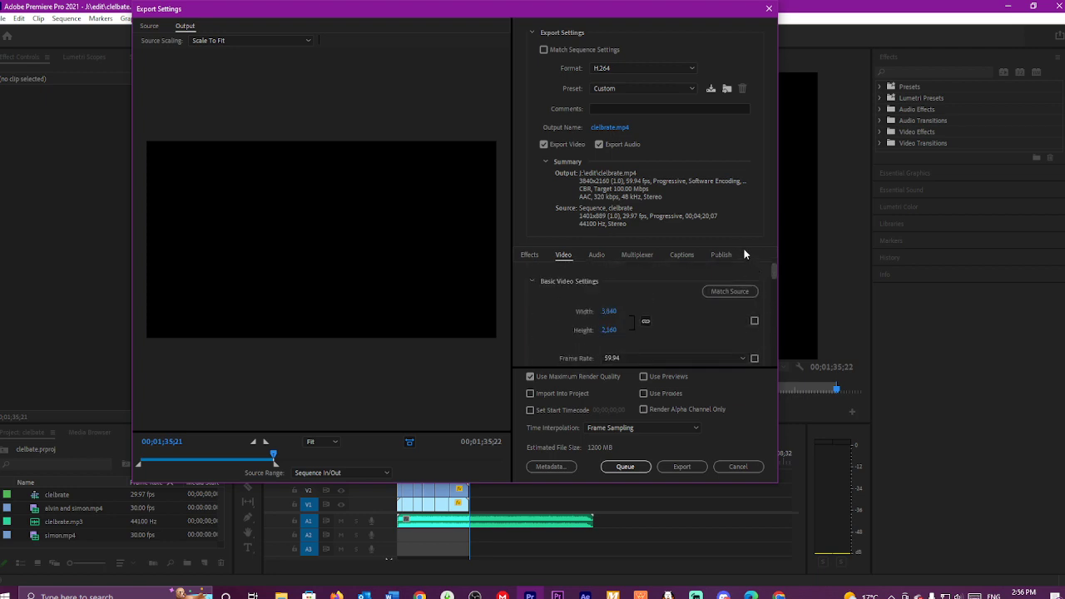
pyautogui.click(533, 255)
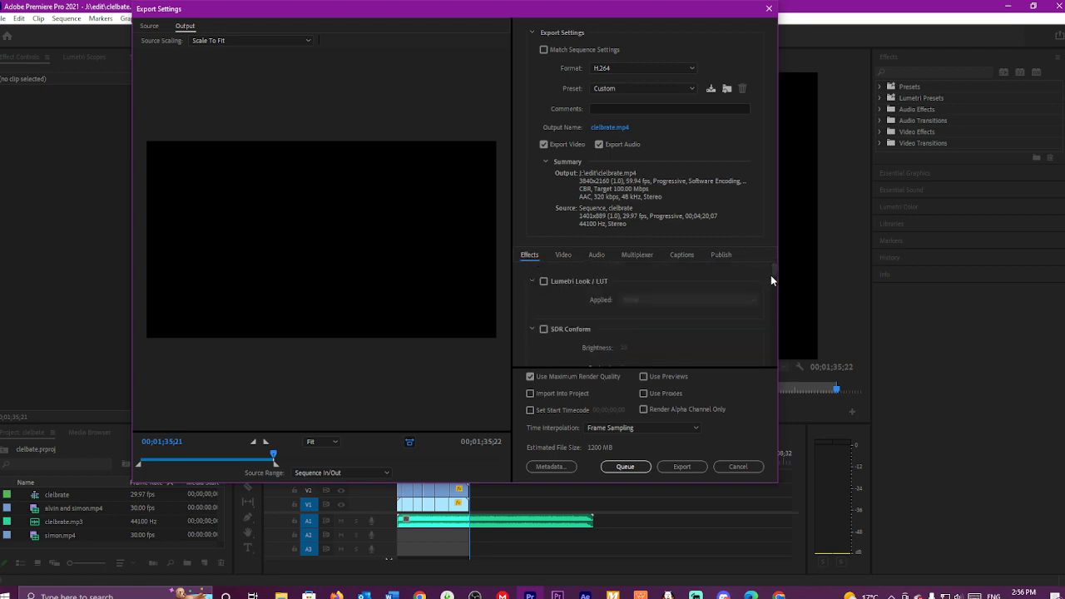
pyautogui.moveTo(774, 272); pyautogui.dragTo(770, 290)
pyautogui.scroll(-2, 769, 290)
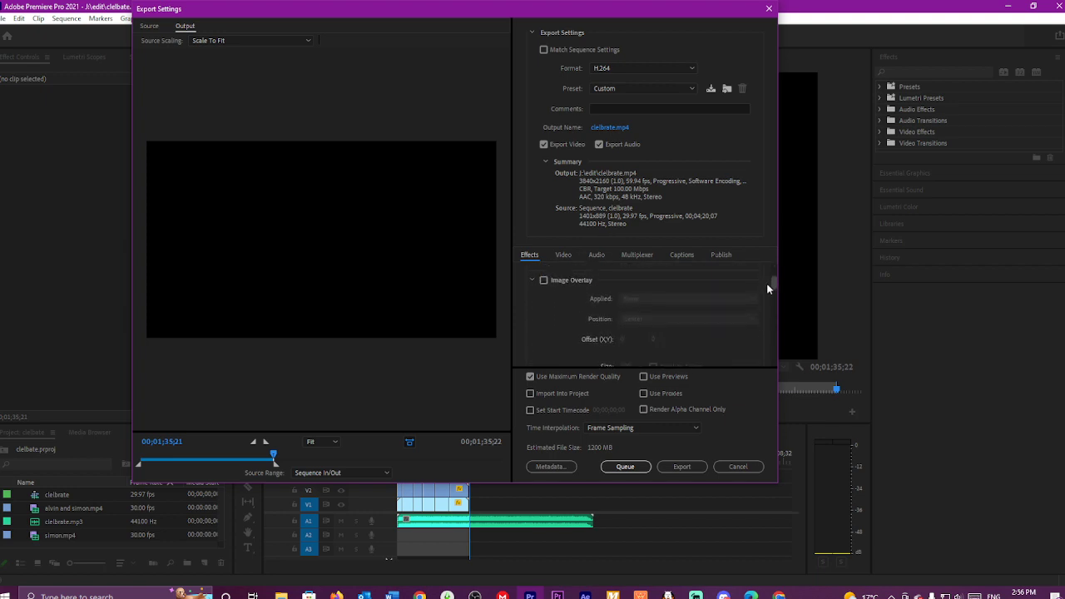
pyautogui.scroll(-2, 768, 285)
pyautogui.scroll(2, 766, 300)
pyautogui.scroll(-4, 767, 302)
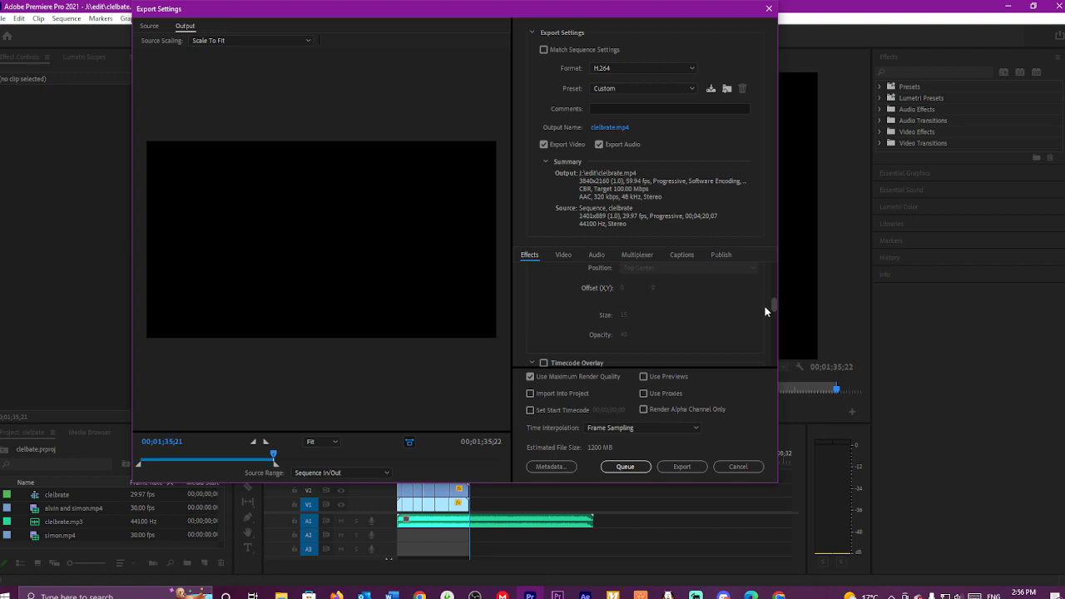
pyautogui.scroll(-6, 766, 326)
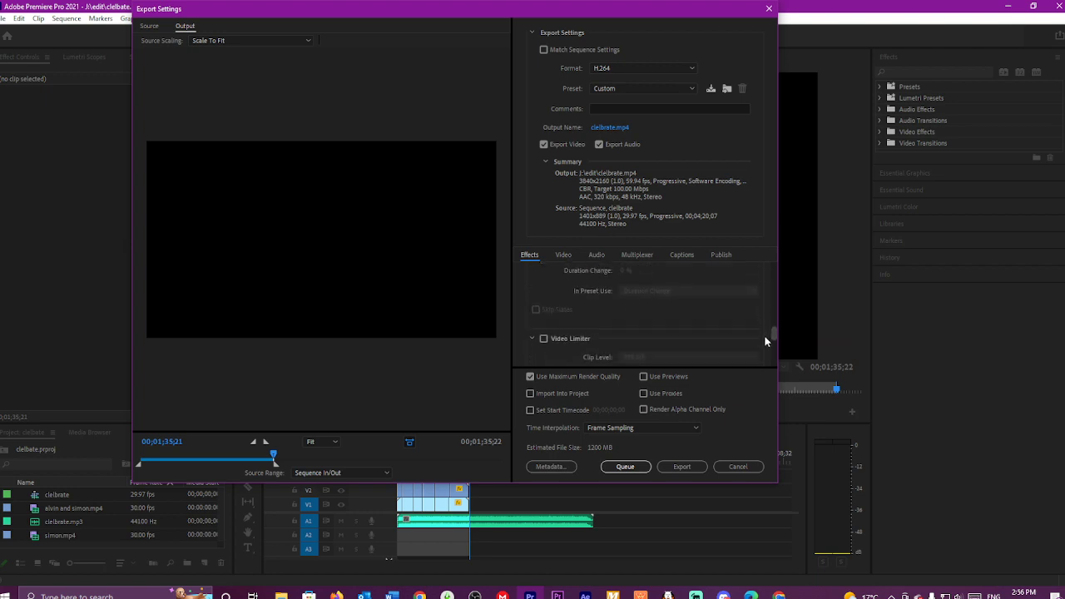
pyautogui.scroll(-4, 766, 351)
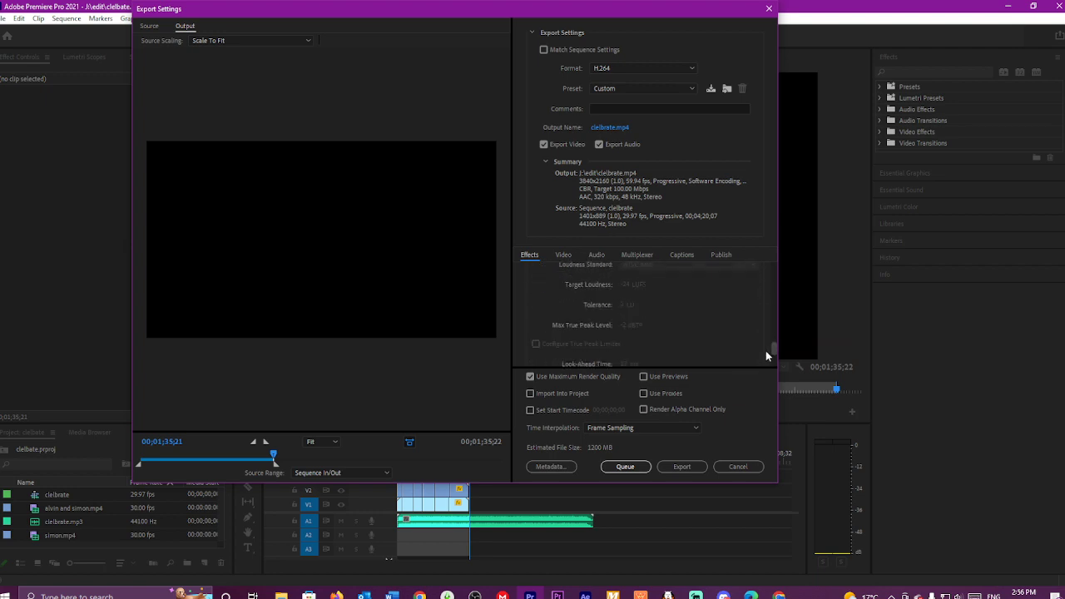
pyautogui.click(597, 255)
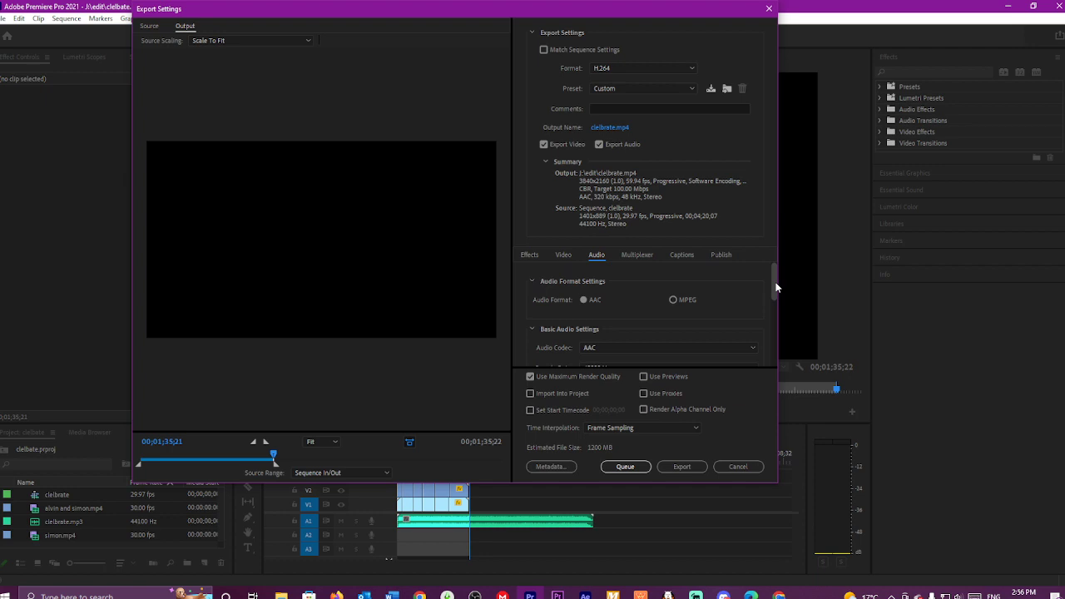
# Confirm the export audio channels as Stereo, with AAC at 48000 Hz.
pyautogui.moveTo(775, 282); pyautogui.dragTo(774, 301)
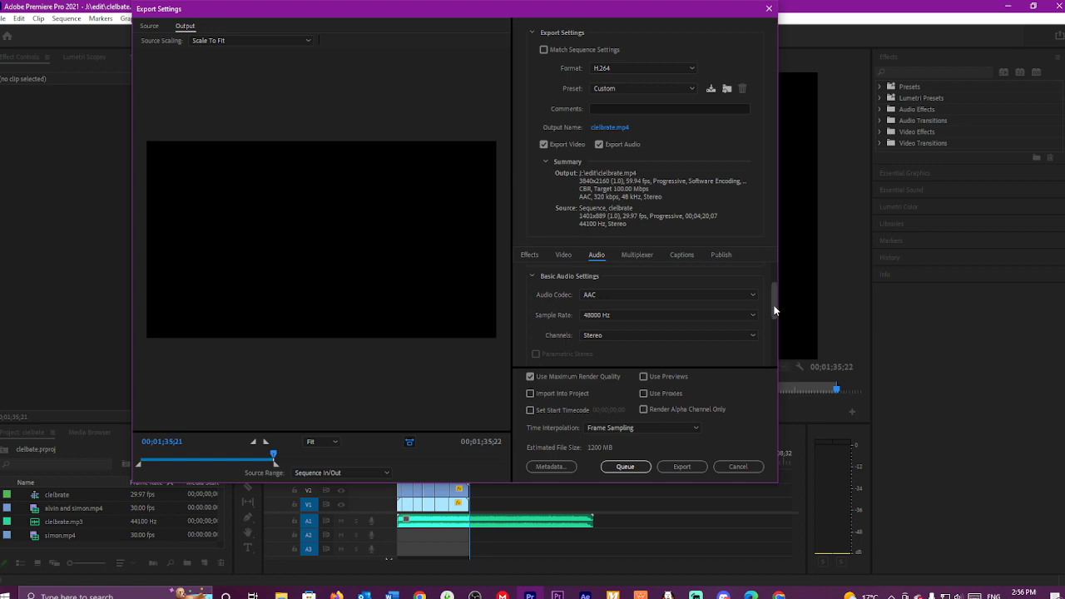
pyautogui.scroll(-3, 774, 311)
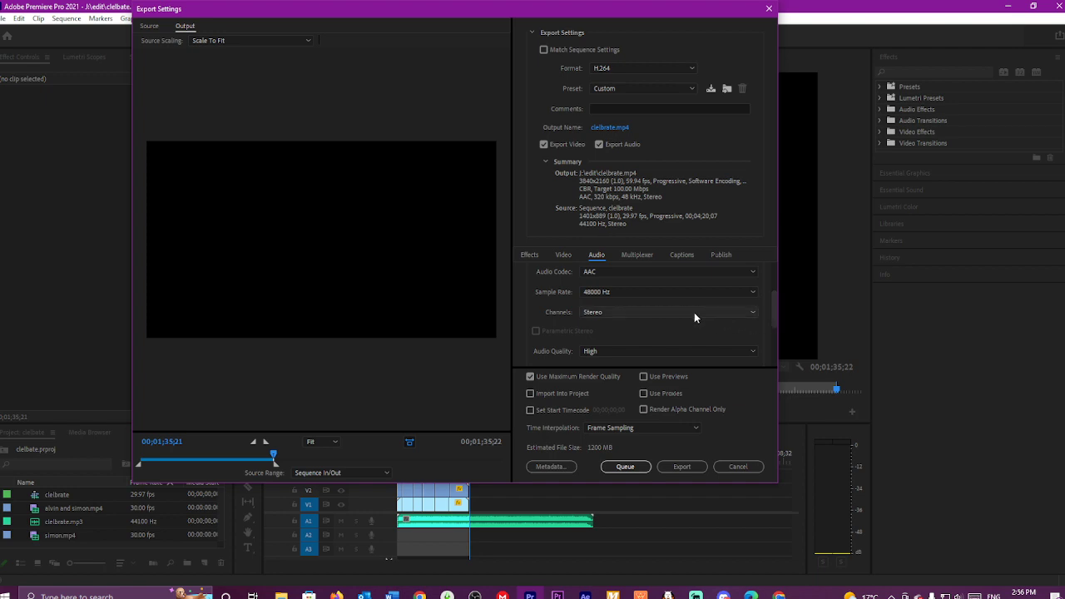
pyautogui.click(752, 314)
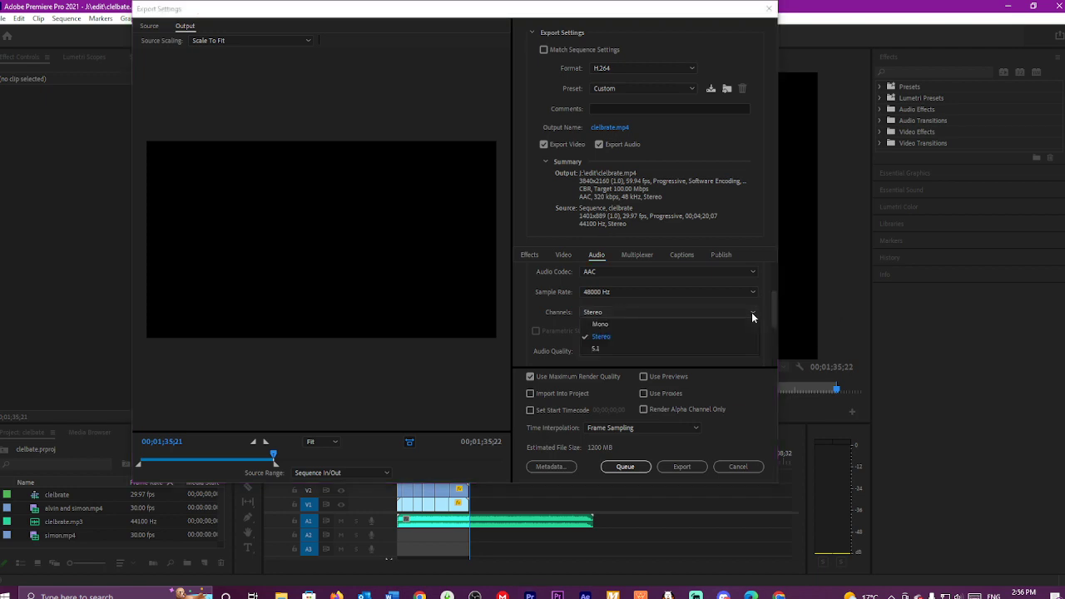
pyautogui.click(752, 313)
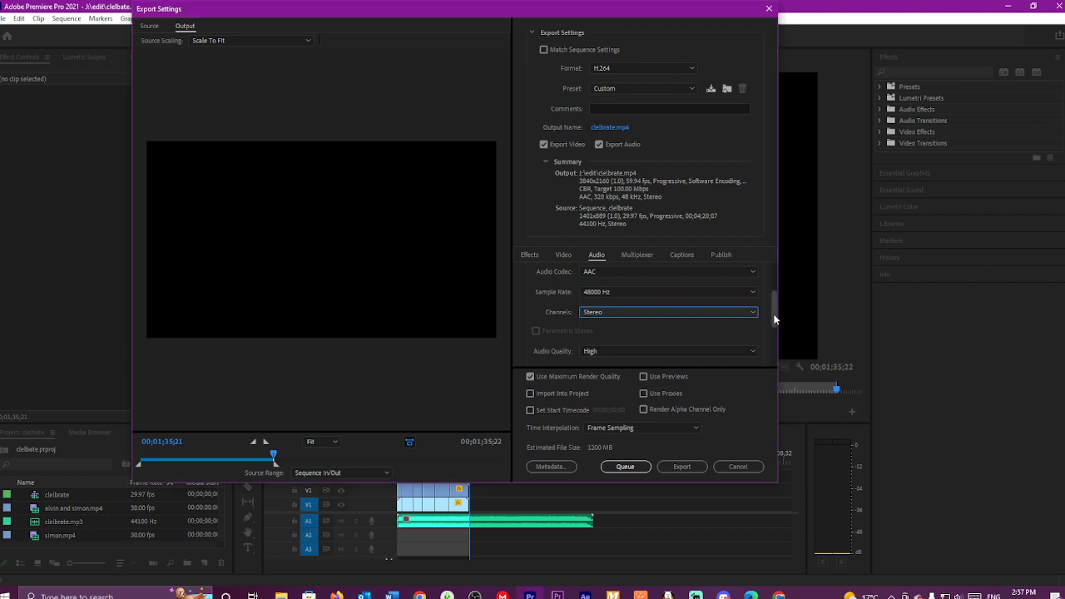
# Keep audio quality at High and verify the 320 kbps bitrate with bitrate precedence.
pyautogui.moveTo(774, 313); pyautogui.dragTo(770, 338)
pyautogui.click(748, 302)
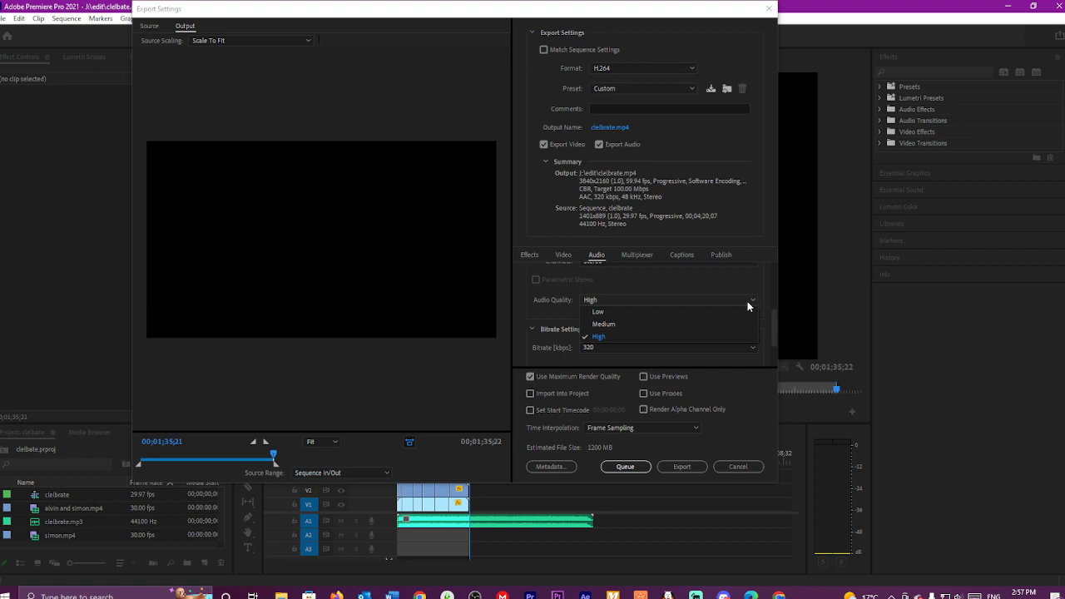
pyautogui.click(748, 302)
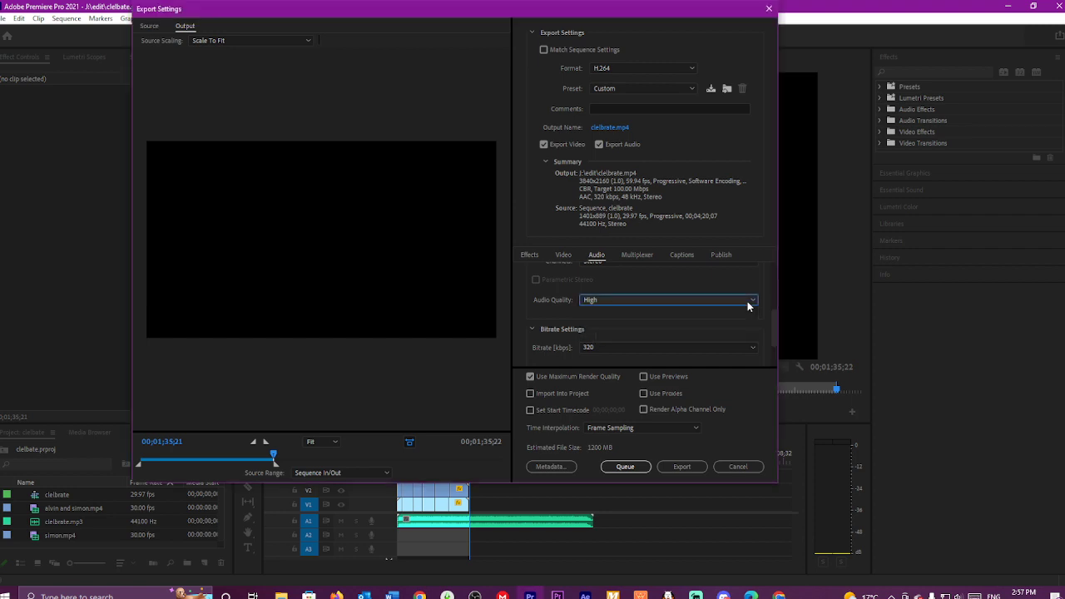
pyautogui.moveTo(775, 330); pyautogui.dragTo(772, 343)
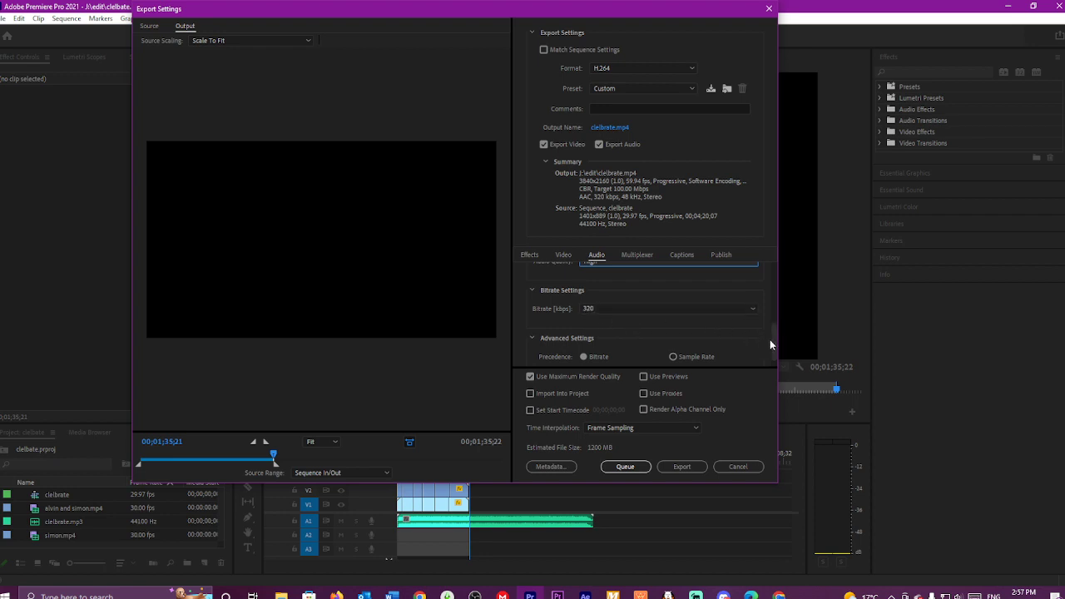
pyautogui.scroll(-1, 773, 345)
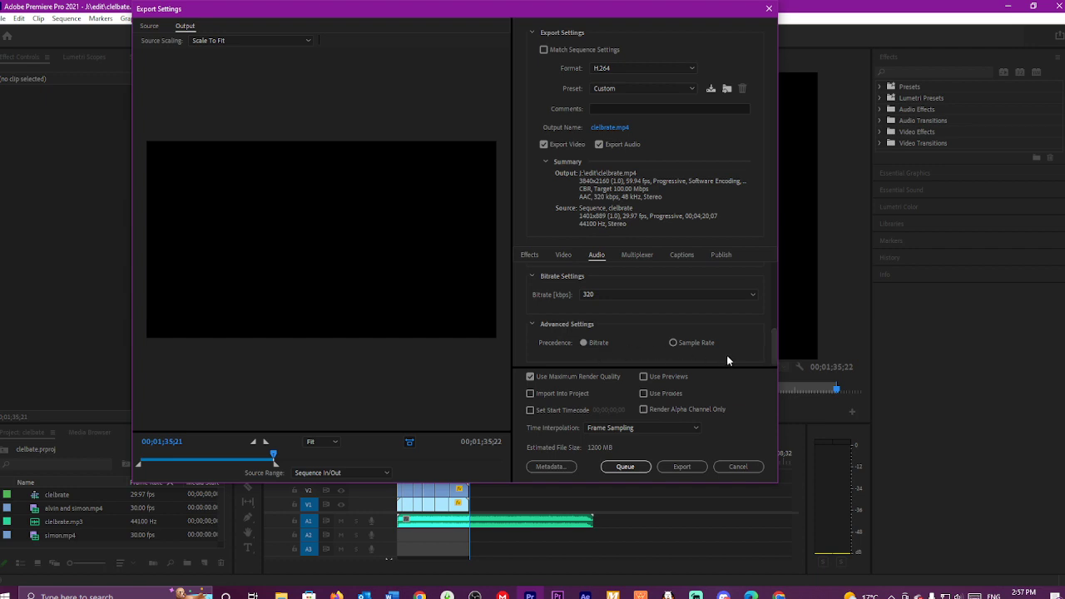
# Keep the MP4 multiplexer at Standard stream compatibility and view the Captions options.
pyautogui.click(635, 255)
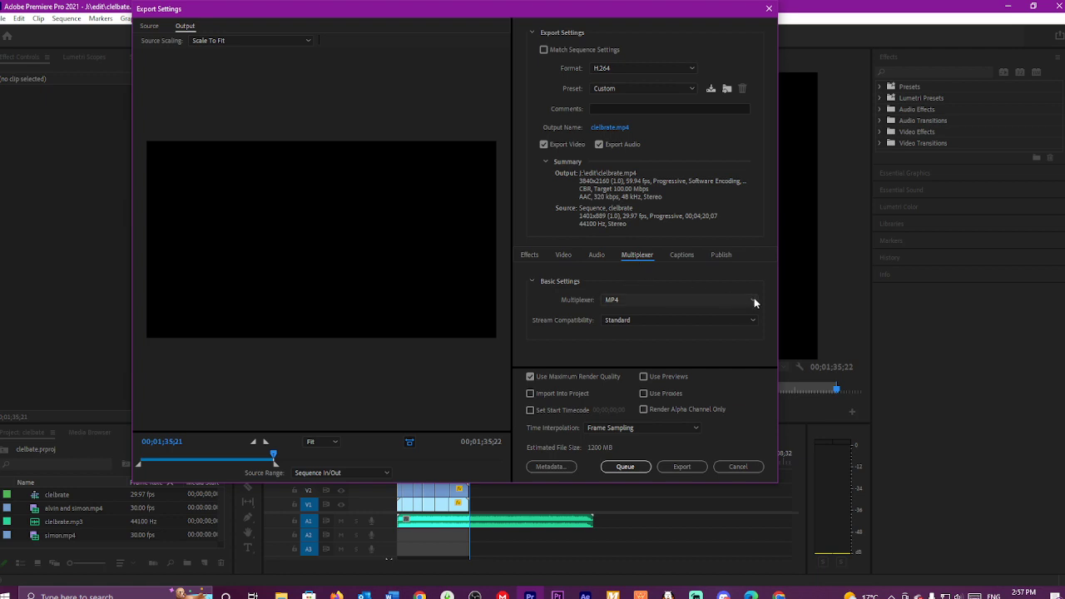
pyautogui.click(749, 323)
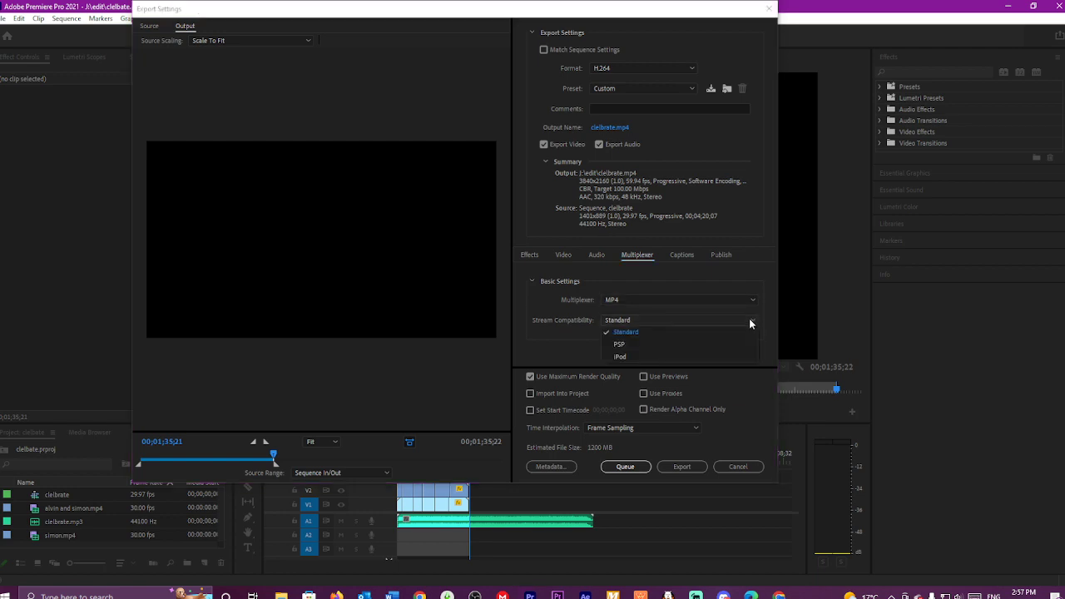
pyautogui.click(689, 336)
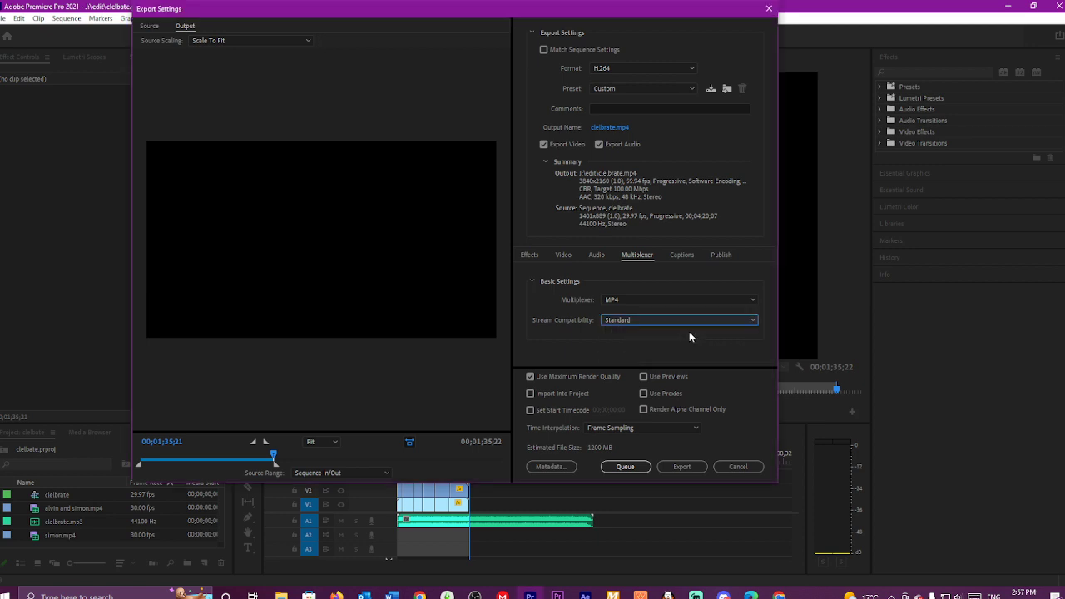
pyautogui.click(678, 258)
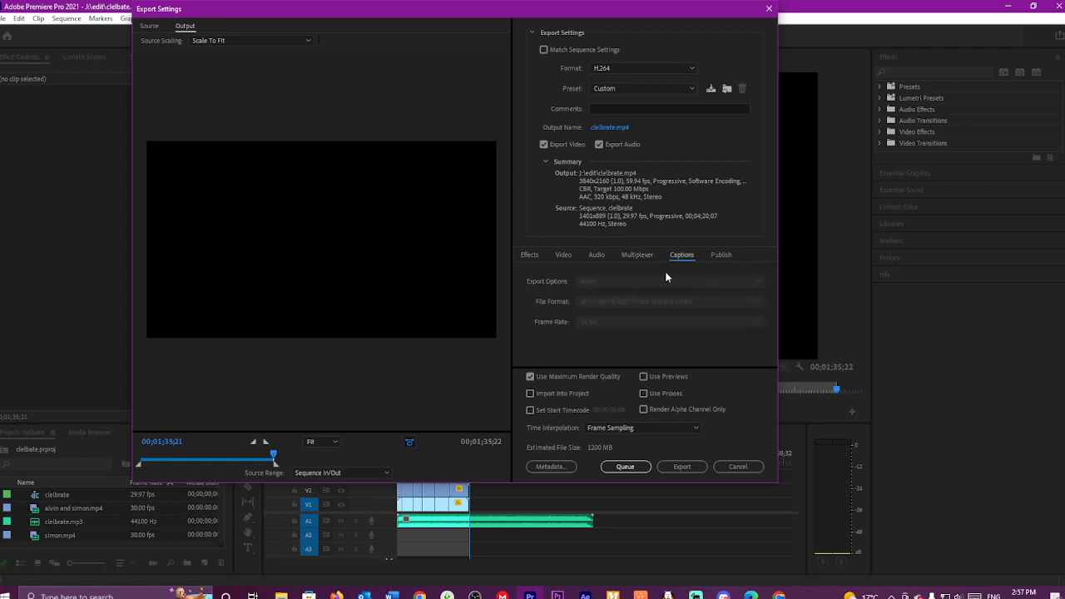
# Show the export's Publish destinations and scroll down to the Facebook section.
pyautogui.click(722, 256)
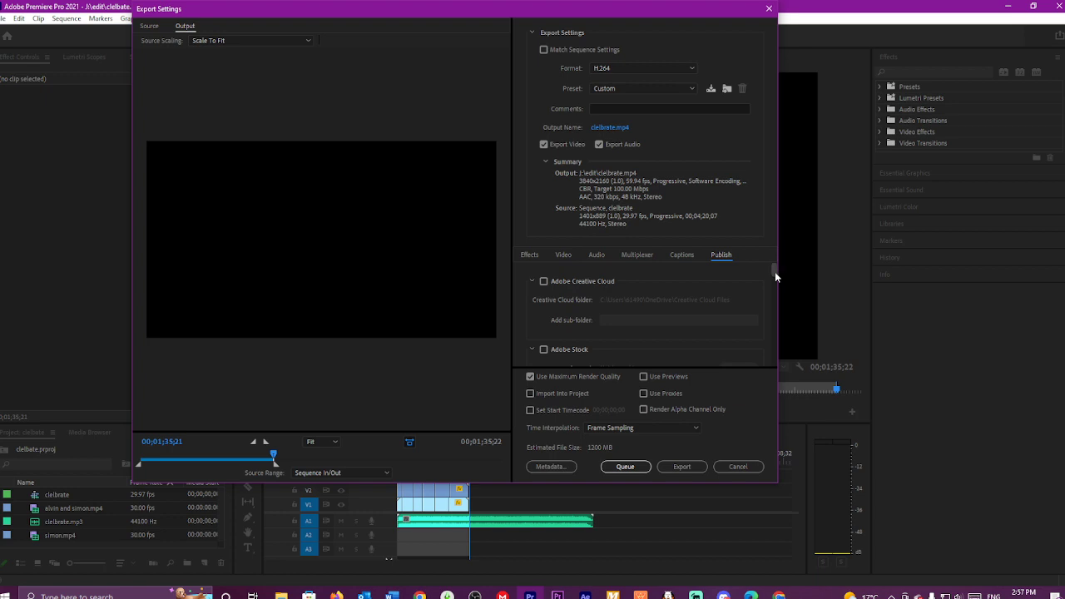
pyautogui.moveTo(775, 277); pyautogui.dragTo(770, 299)
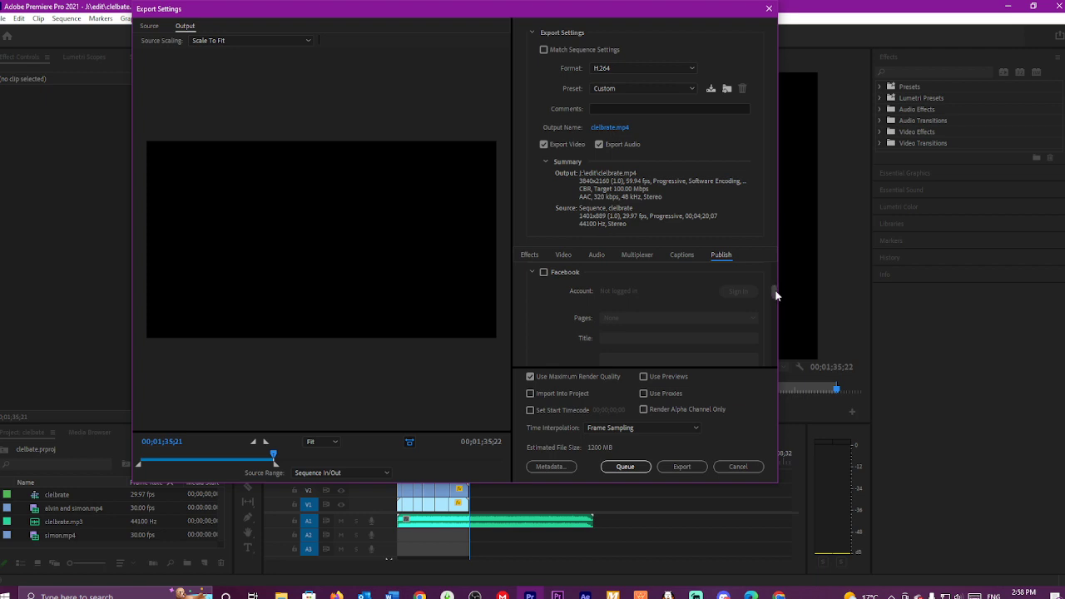
pyautogui.moveTo(774, 294); pyautogui.dragTo(772, 330)
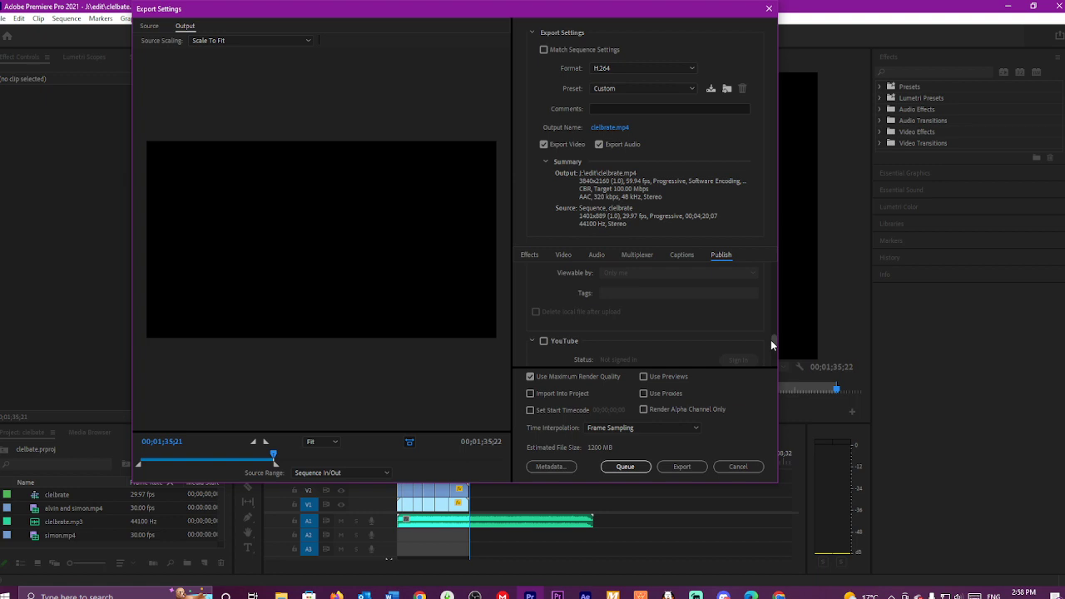
pyautogui.moveTo(771, 340); pyautogui.dragTo(772, 343)
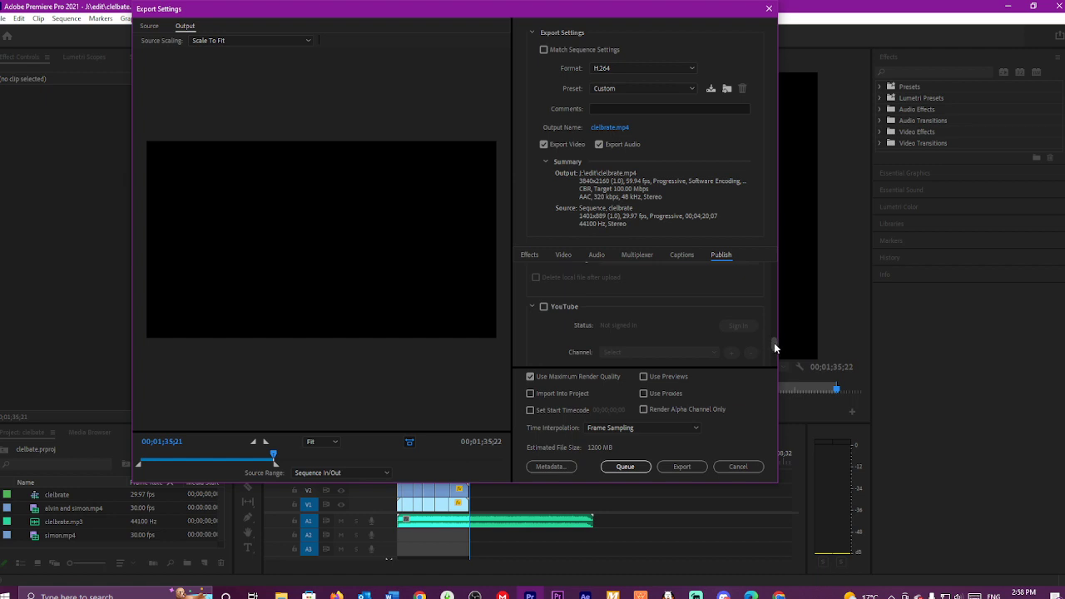
pyautogui.moveTo(774, 342); pyautogui.dragTo(774, 358)
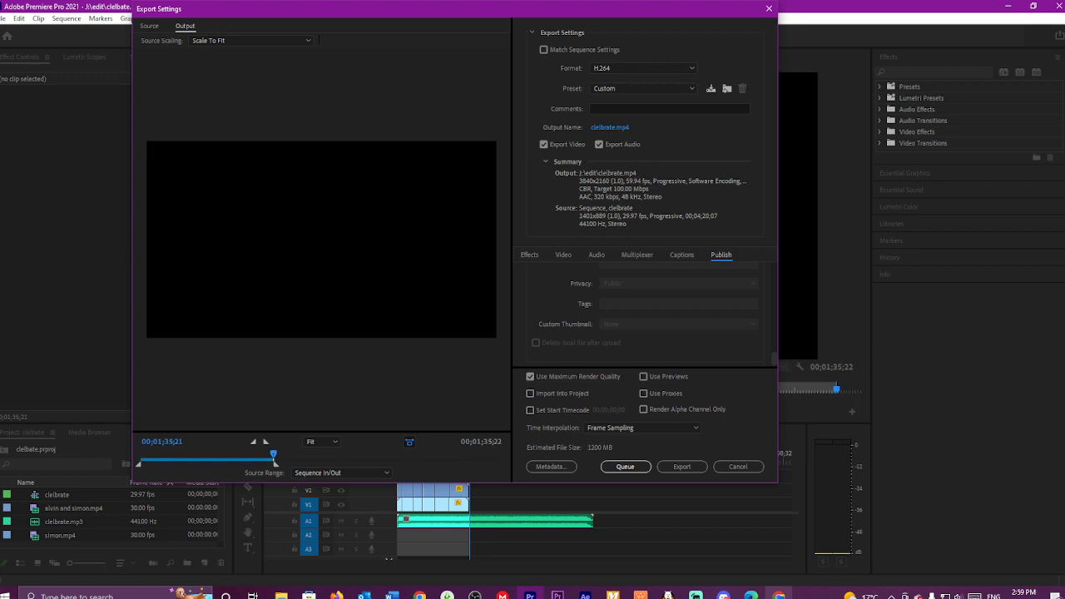
# Bring the Streamlabs Desktop window in front of Premiere's export settings from the taskbar.
pyautogui.moveTo(779, 596)
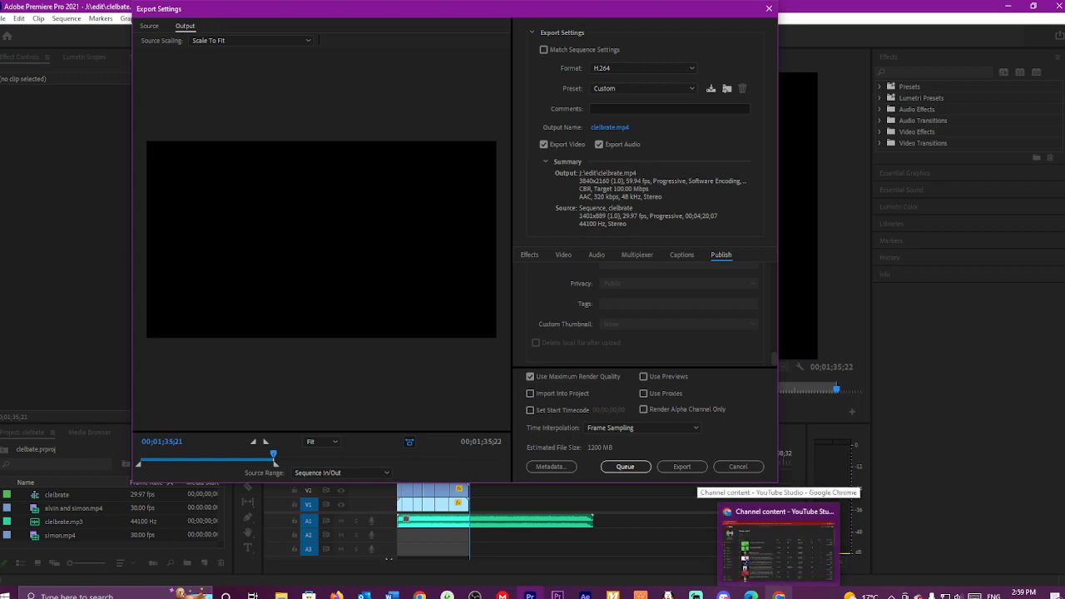
pyautogui.moveTo(696, 596)
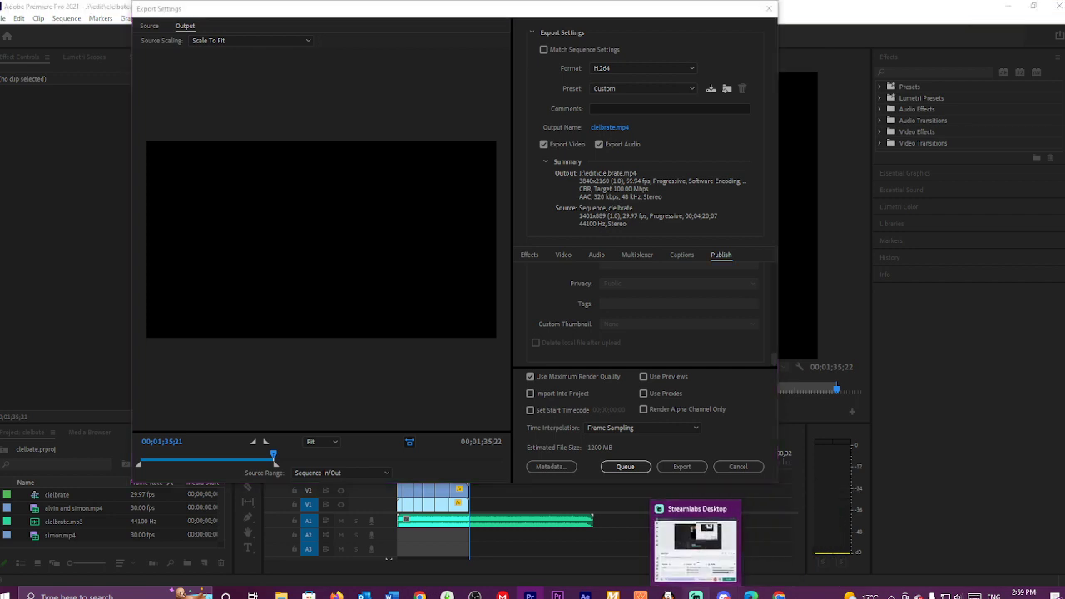
pyautogui.click(696, 596)
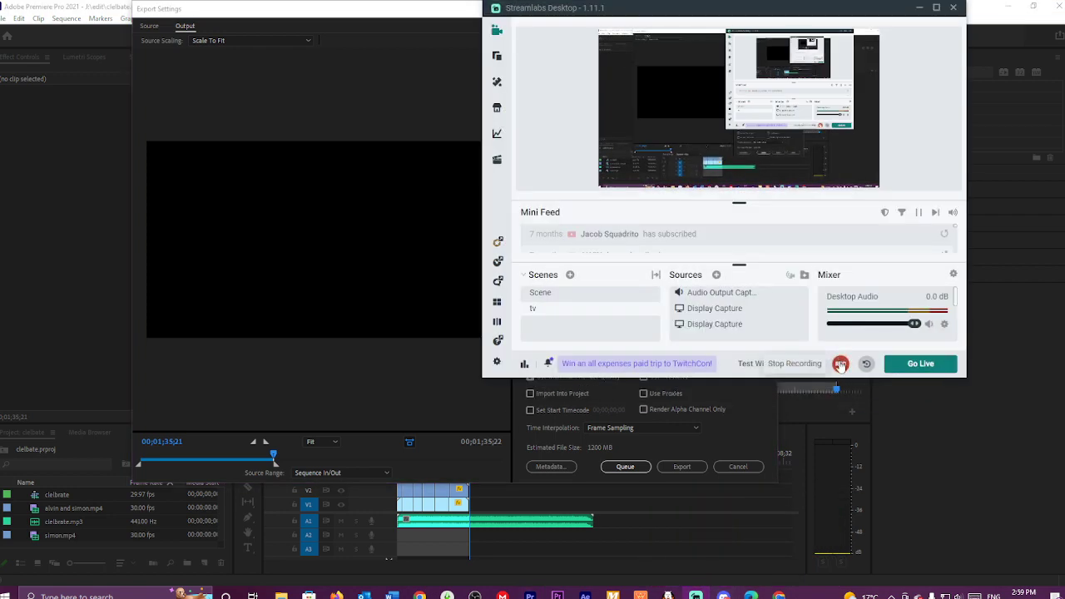